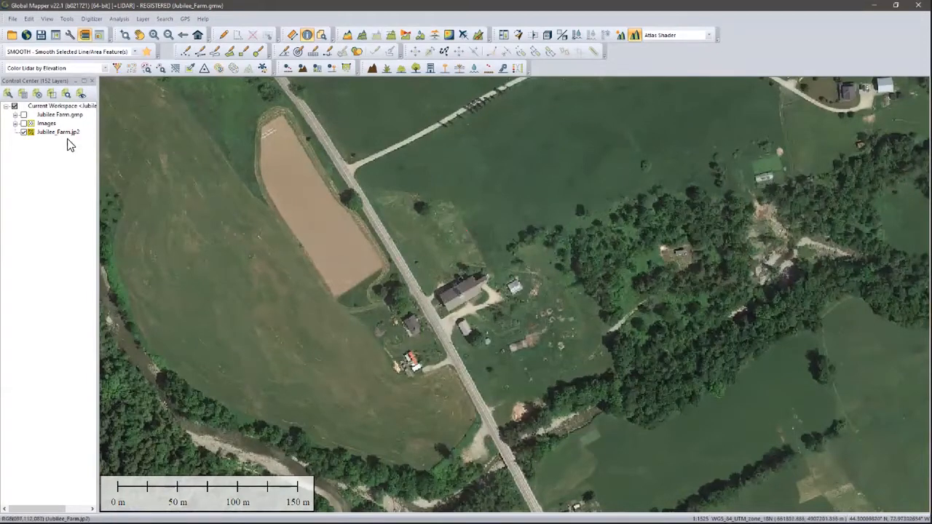
Display the Images layer and inspect the feature information of several neighbouring drone picture points, including DJI_0452 and DJI_0455
{"action": "left_click", "coordinate": [24, 124]}
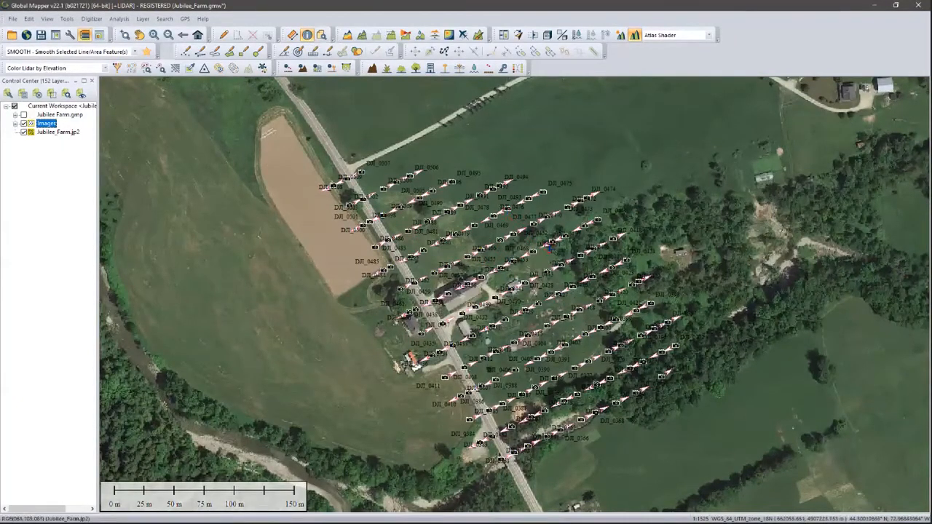
{"action": "left_click", "coordinate": [559, 250]}
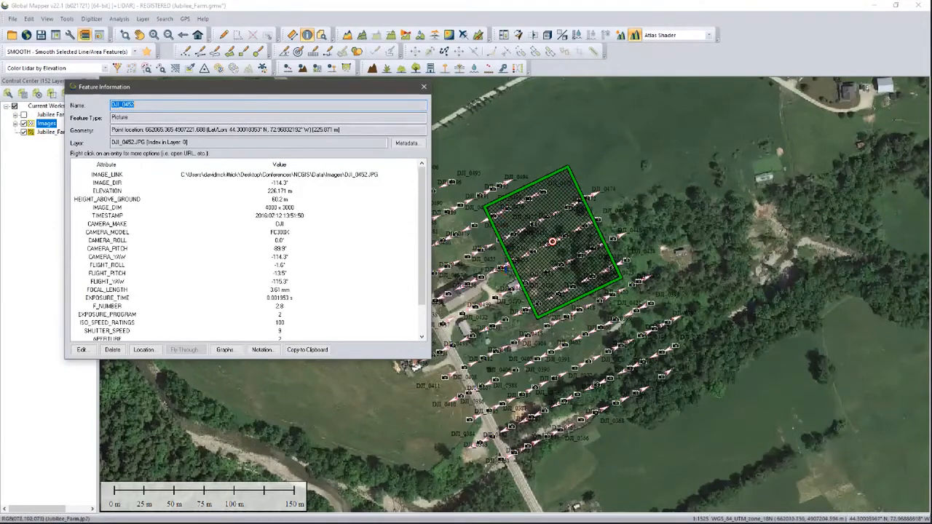
{"action": "left_click", "coordinate": [506, 268]}
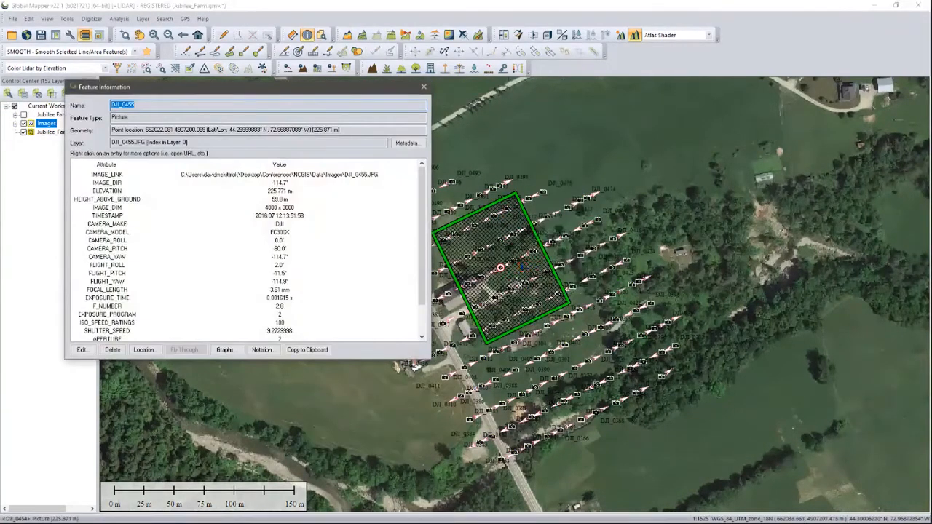
{"action": "left_click", "coordinate": [523, 267]}
{"action": "left_click", "coordinate": [541, 262]}
{"action": "left_click", "coordinate": [559, 252]}
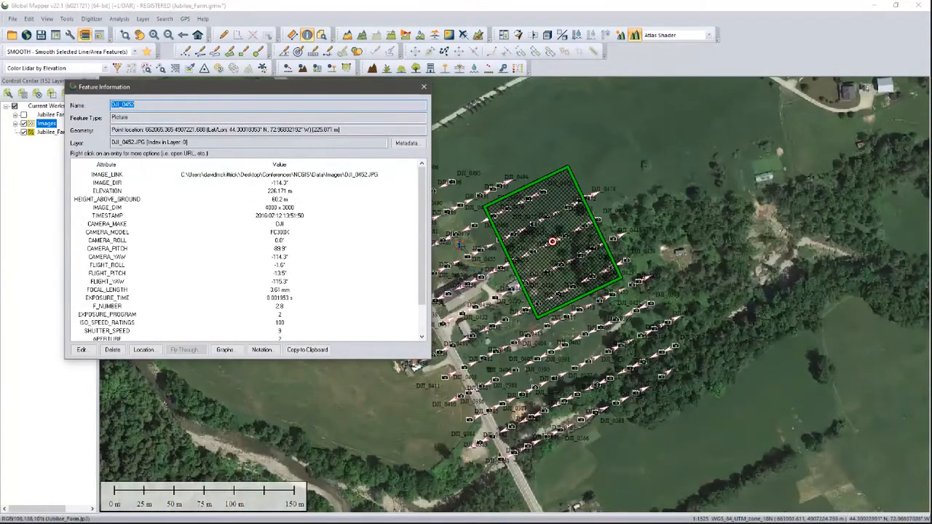
{"action": "left_click", "coordinate": [424, 87]}
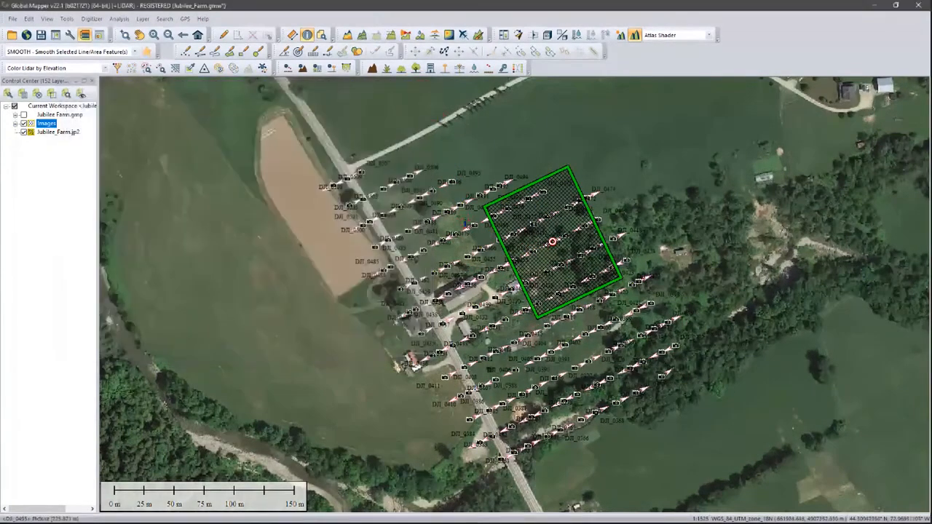
View the drone photos at picture points DJI_0466 and DJI_0429, close the image viewer and clear the map selection
{"action": "left_click", "coordinate": [468, 259]}
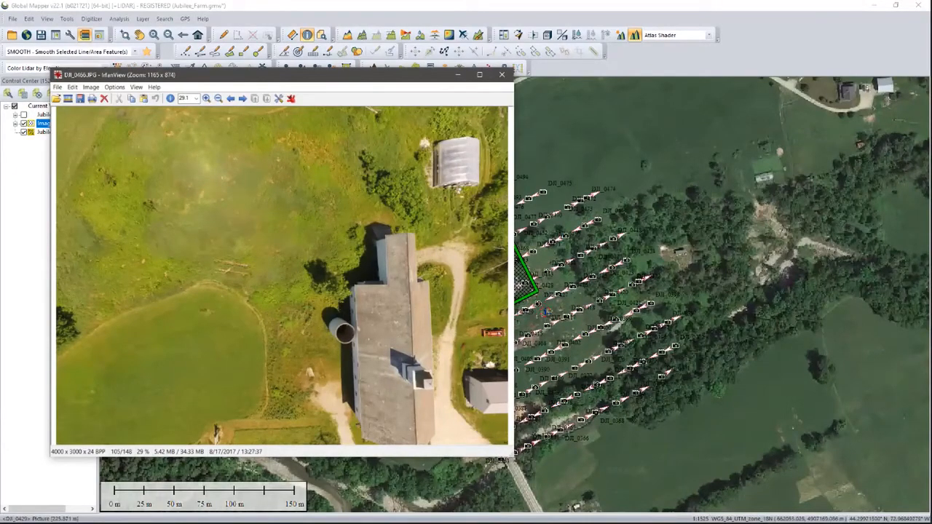
{"action": "left_click", "coordinate": [537, 303]}
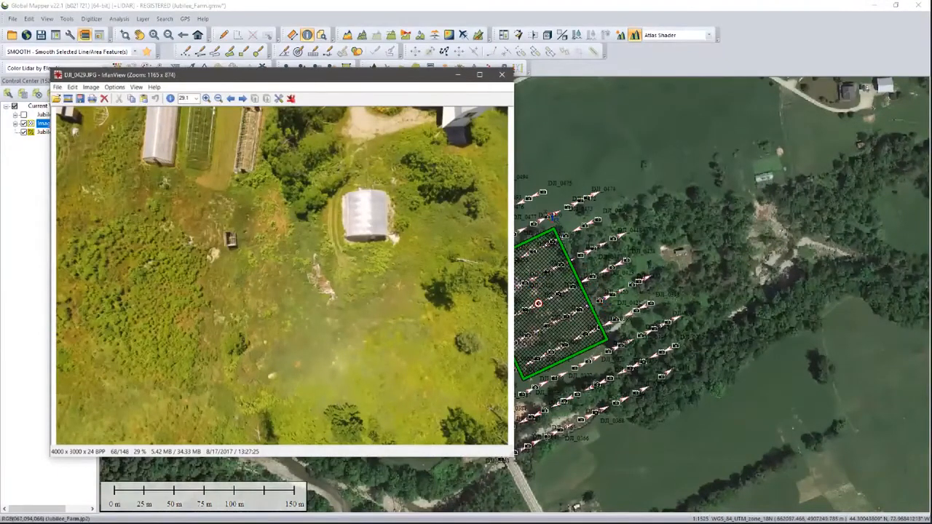
{"action": "left_click", "coordinate": [501, 75]}
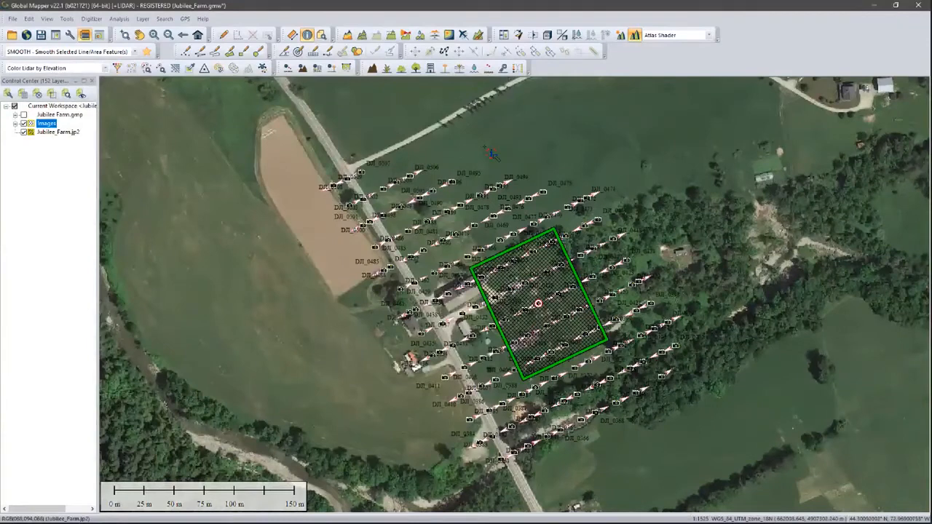
{"action": "left_click", "coordinate": [492, 153]}
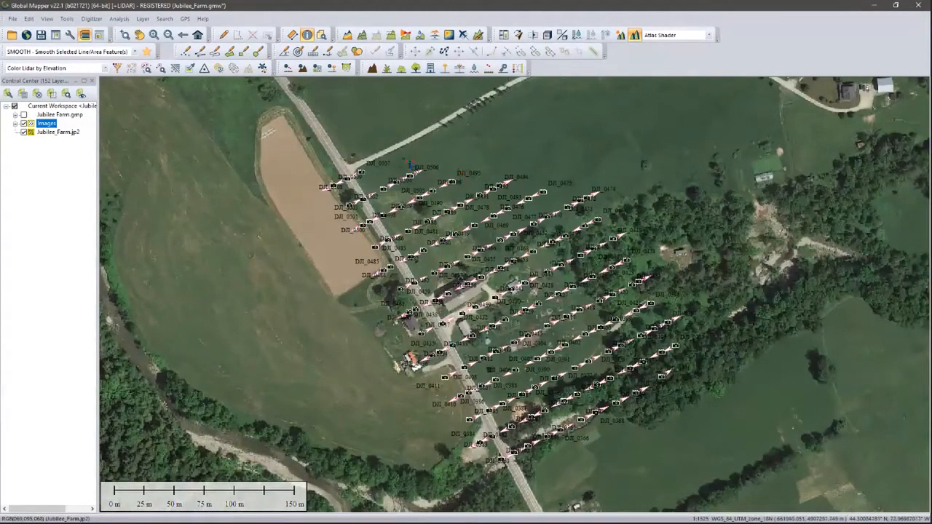
Open the Pixels to Points tool and add the loaded picture points as input images
{"action": "left_click", "coordinate": [263, 68]}
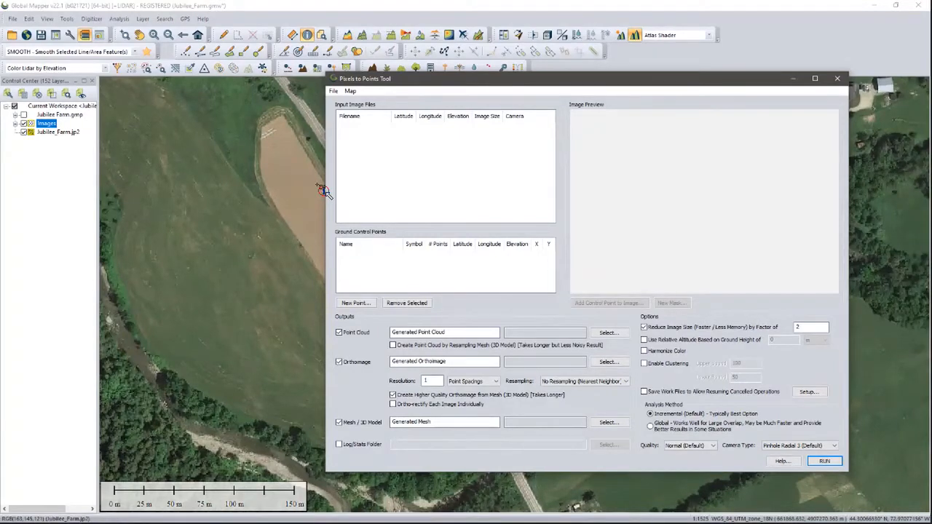
{"action": "left_click_drag", "start_coordinate": [461, 82], "coordinate": [420, 83]}
{"action": "left_click", "coordinate": [296, 90]}
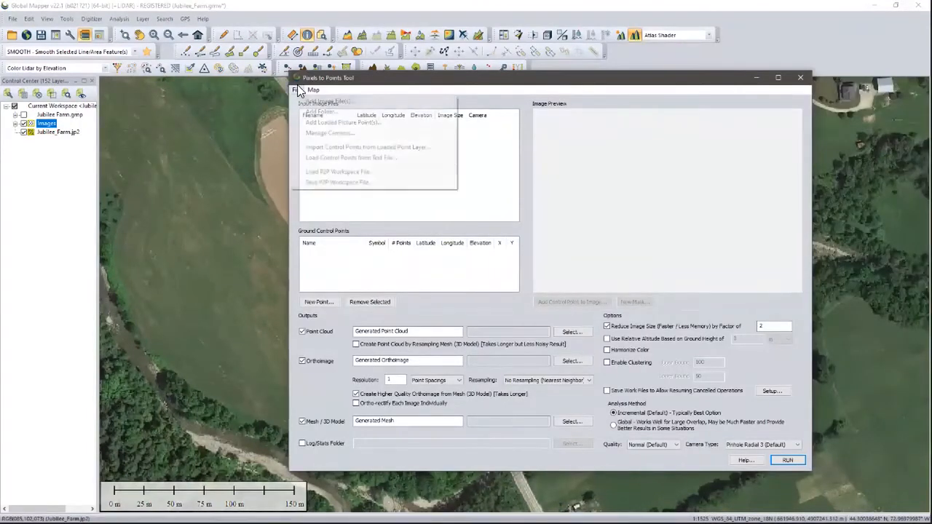
{"action": "mouse_move", "coordinate": [313, 90]}
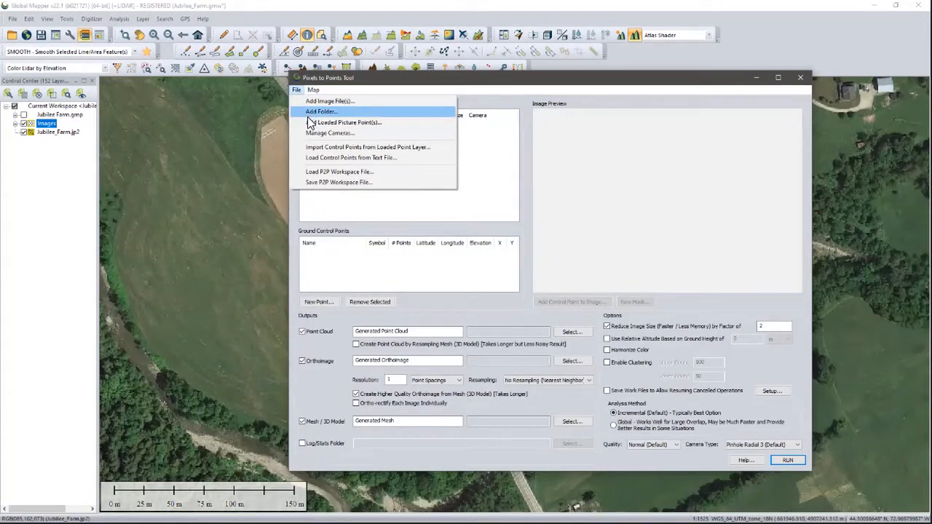
{"action": "left_click", "coordinate": [309, 121]}
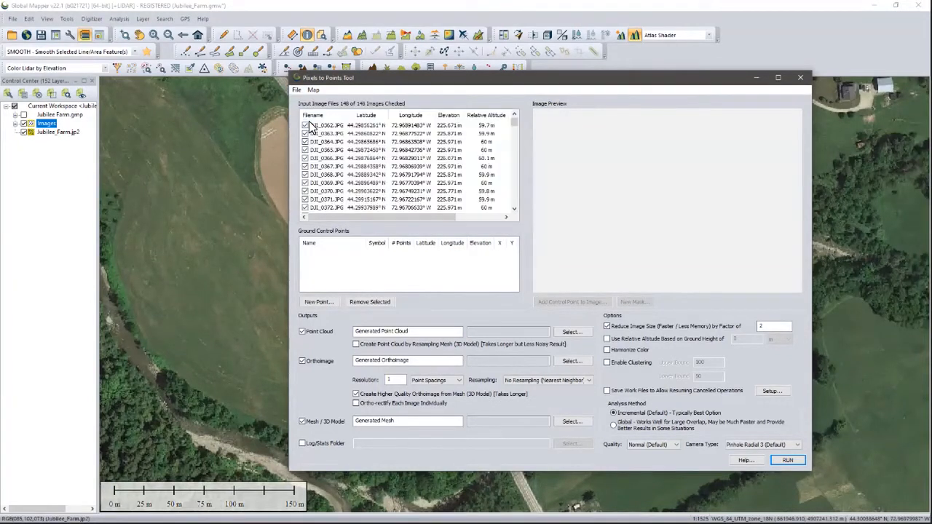
Preview input images DJI_0362, DJI_0366, DJI_0368 and DJI_0379 and check their position, elevation and relative altitude columns
{"action": "left_click", "coordinate": [310, 126]}
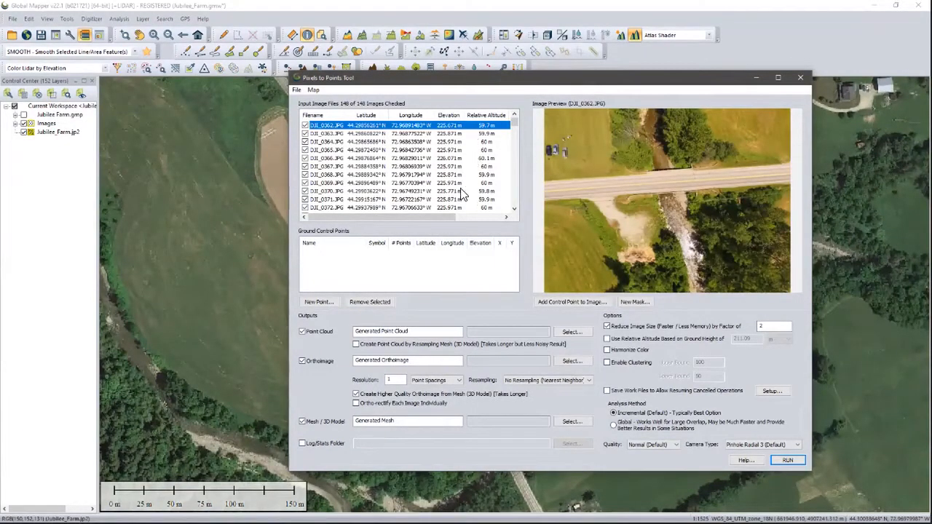
{"action": "mouse_move", "coordinate": [450, 216]}
{"action": "left_mouse_down"}
{"action": "mouse_move", "coordinate": [478, 217]}
{"action": "mouse_move", "coordinate": [449, 214]}
{"action": "left_mouse_up"}
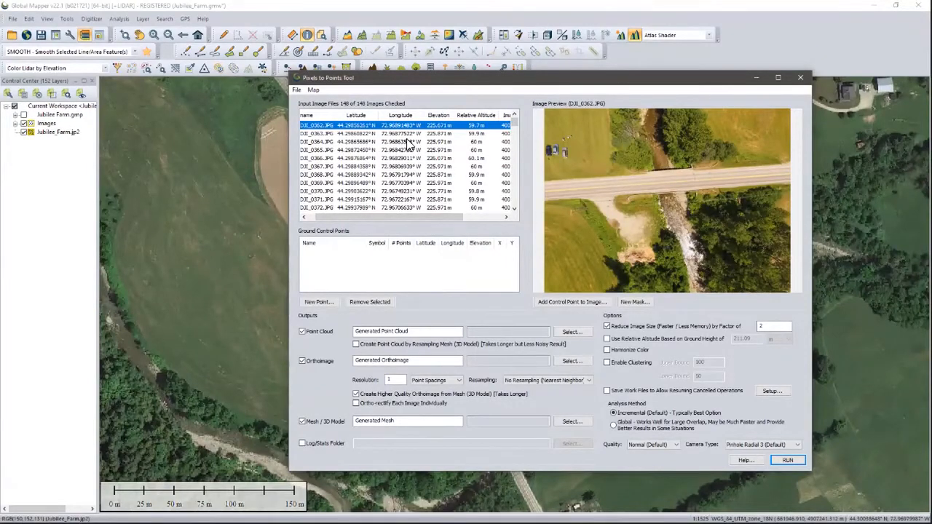
{"action": "left_click", "coordinate": [464, 158]}
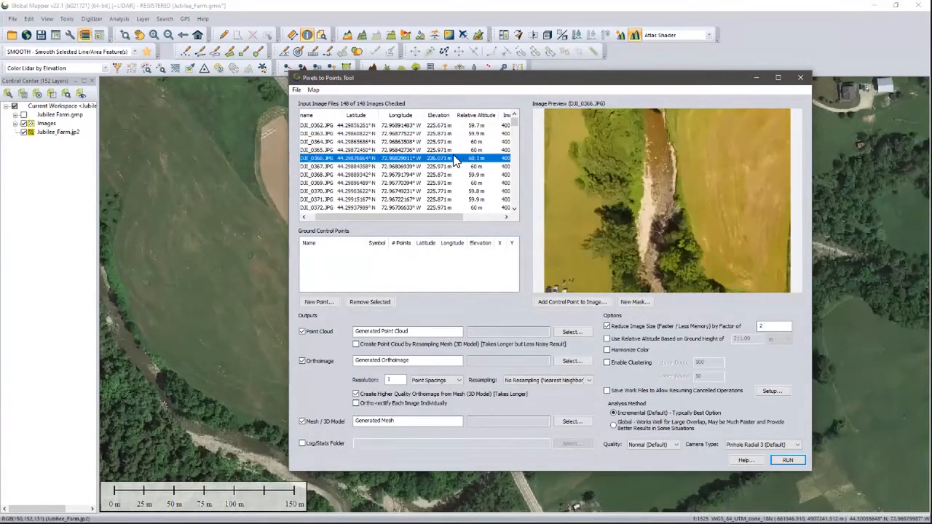
{"action": "left_click", "coordinate": [449, 176]}
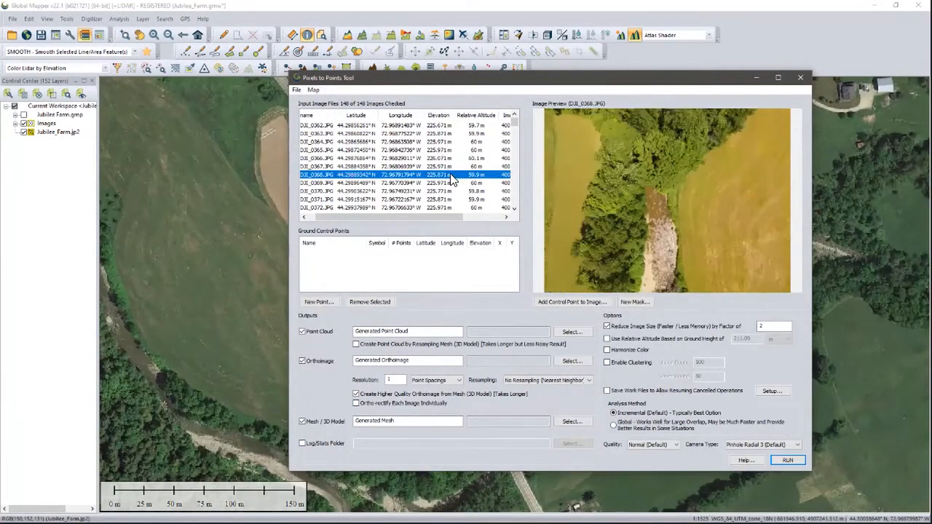
{"action": "scroll", "coordinate": [514, 175], "scroll_direction": "down", "scroll_amount": 4}
{"action": "left_click", "coordinate": [441, 175]}
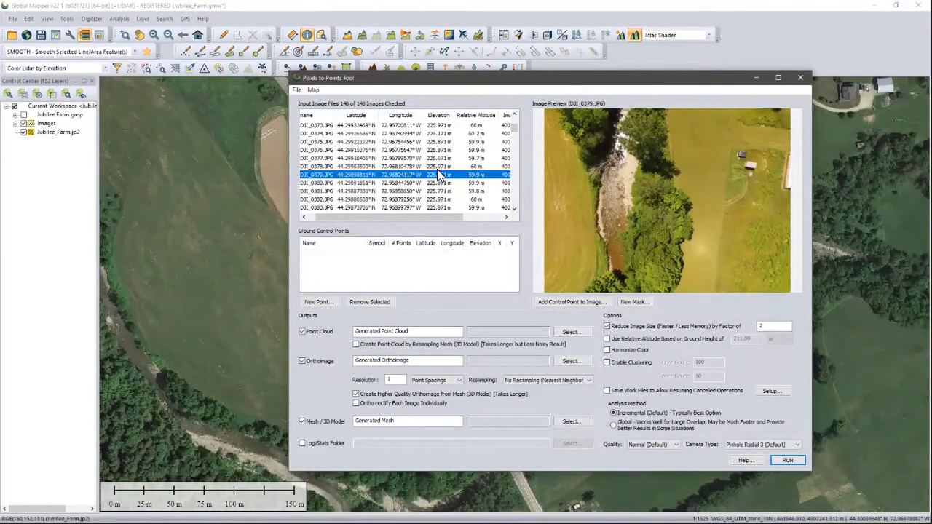
Preview input images further down the list, including DJI_0400, DJI_0402, DJI_0422, DJI_0430 and DJI_0431
{"action": "scroll", "coordinate": [437, 169], "scroll_direction": "down", "scroll_amount": 4}
{"action": "scroll", "coordinate": [439, 172], "scroll_direction": "down", "scroll_amount": 3}
{"action": "left_click", "coordinate": [438, 173]}
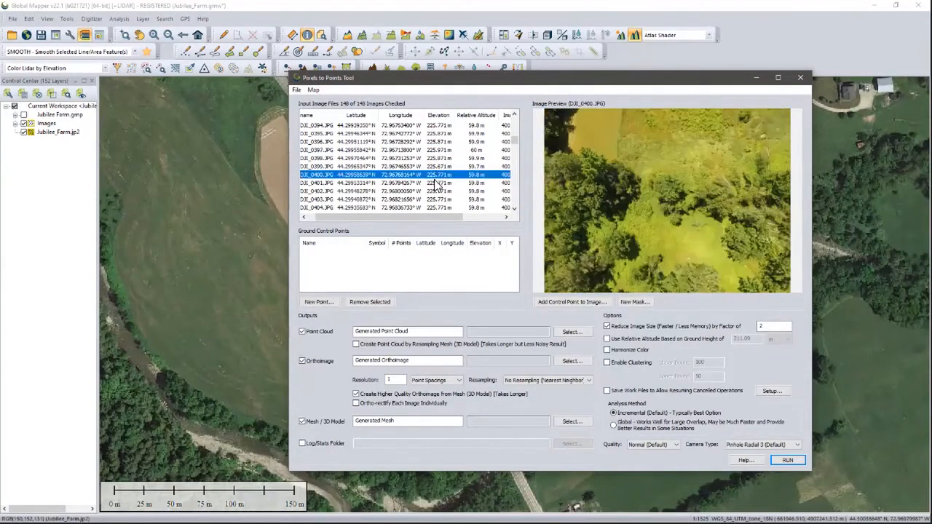
{"action": "left_click", "coordinate": [434, 184]}
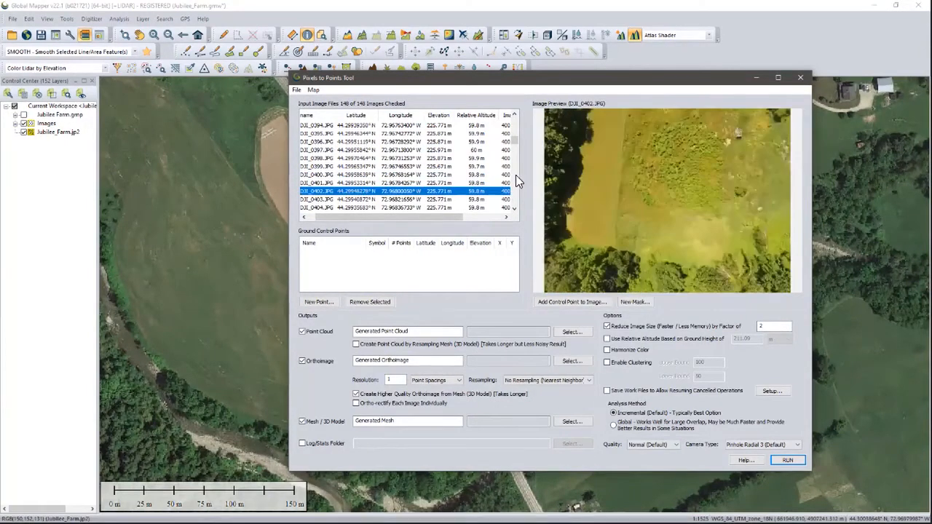
{"action": "scroll", "coordinate": [513, 178], "scroll_direction": "down", "scroll_amount": 7}
{"action": "left_click", "coordinate": [454, 175]}
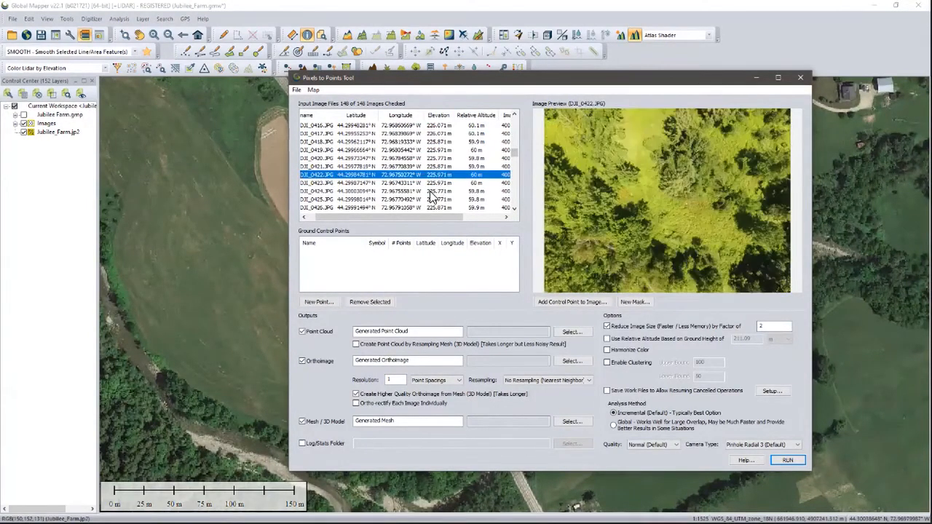
{"action": "left_click", "coordinate": [434, 191]}
{"action": "scroll", "coordinate": [435, 193], "scroll_direction": "down", "scroll_amount": 2}
{"action": "left_click", "coordinate": [436, 192]}
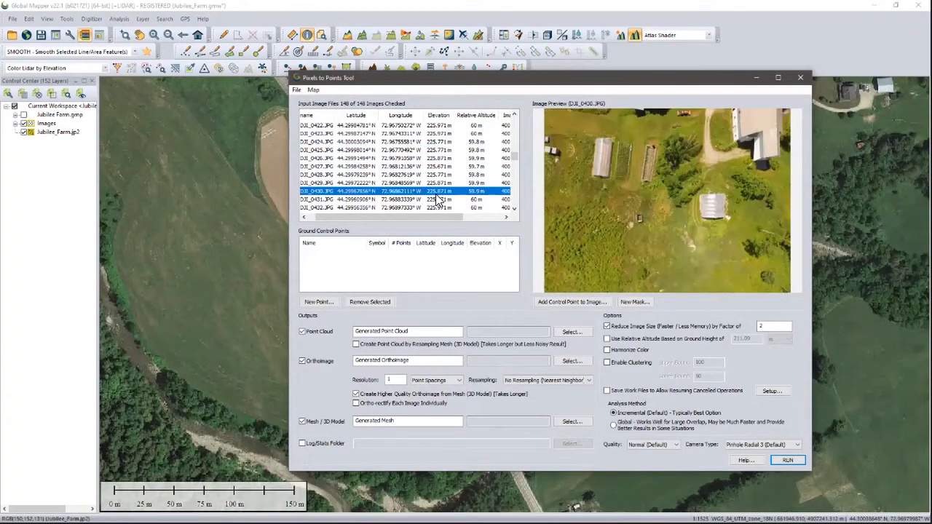
{"action": "left_click", "coordinate": [440, 200]}
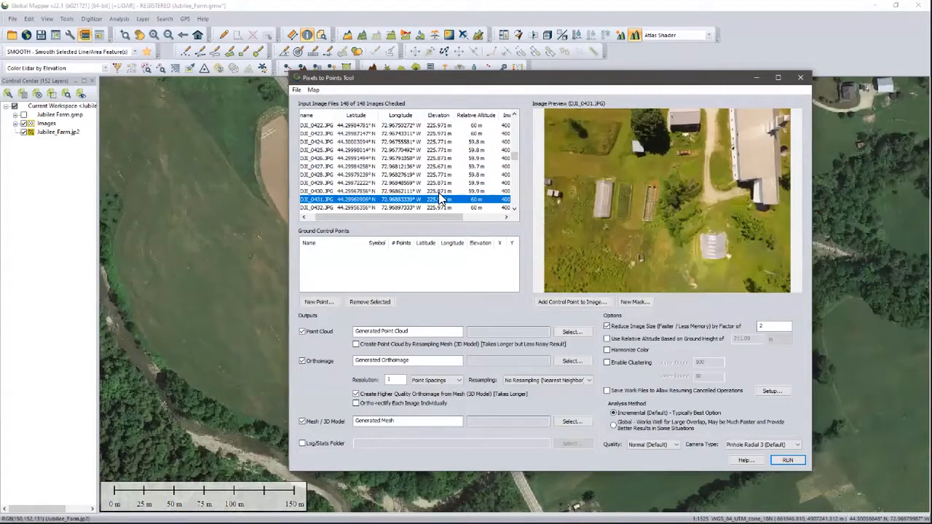
Compare the overlap of the barn area between images DJI_0430 through DJI_0434, and preview DJI_0440
{"action": "key", "text": "Up"}
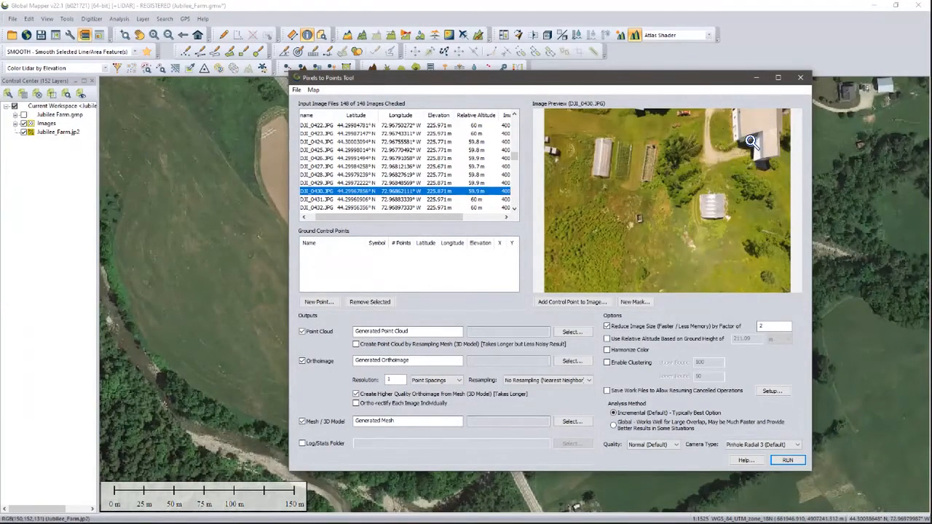
{"action": "key", "text": "ctrl"}
{"action": "key", "text": "ctrl"}
{"action": "left_click", "coordinate": [449, 200]}
{"action": "left_click", "coordinate": [446, 208]}
{"action": "left_click", "coordinate": [514, 209]}
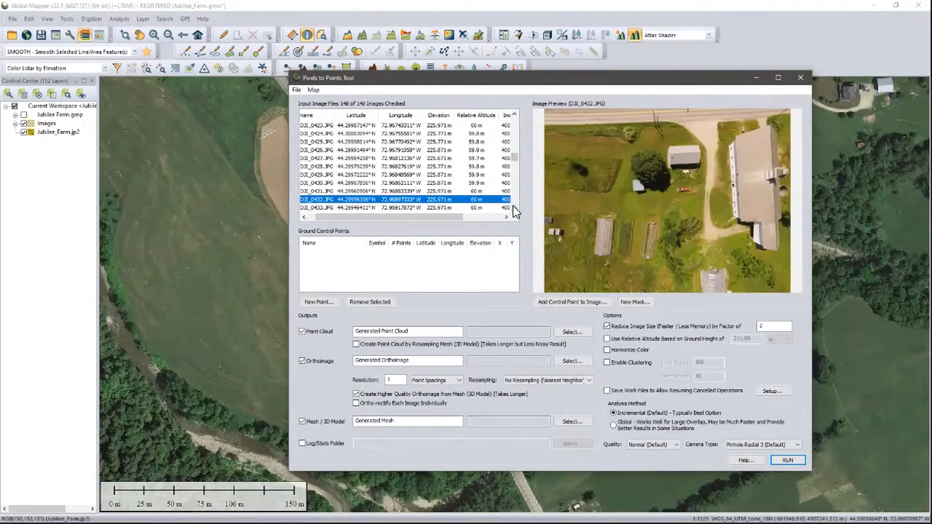
{"action": "left_click", "coordinate": [448, 207]}
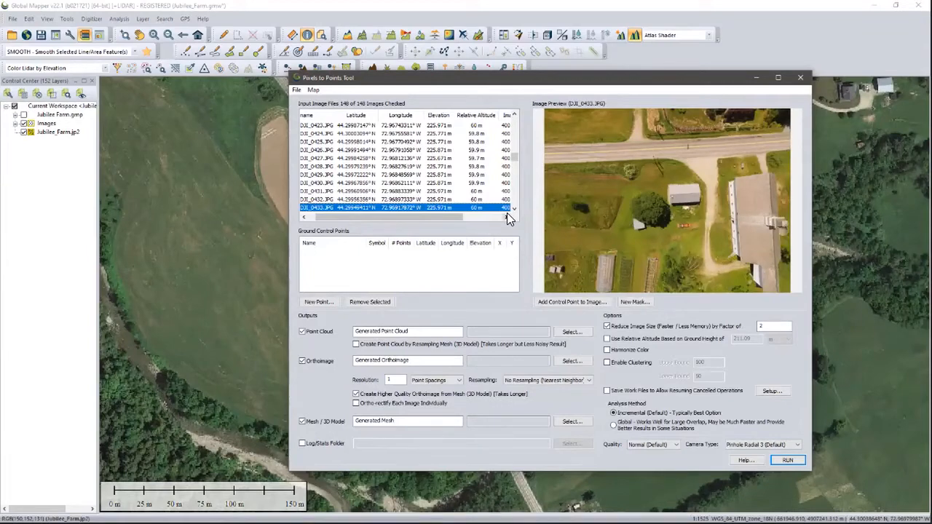
{"action": "left_click", "coordinate": [514, 209]}
{"action": "left_click", "coordinate": [514, 209]}
{"action": "left_click", "coordinate": [472, 201]}
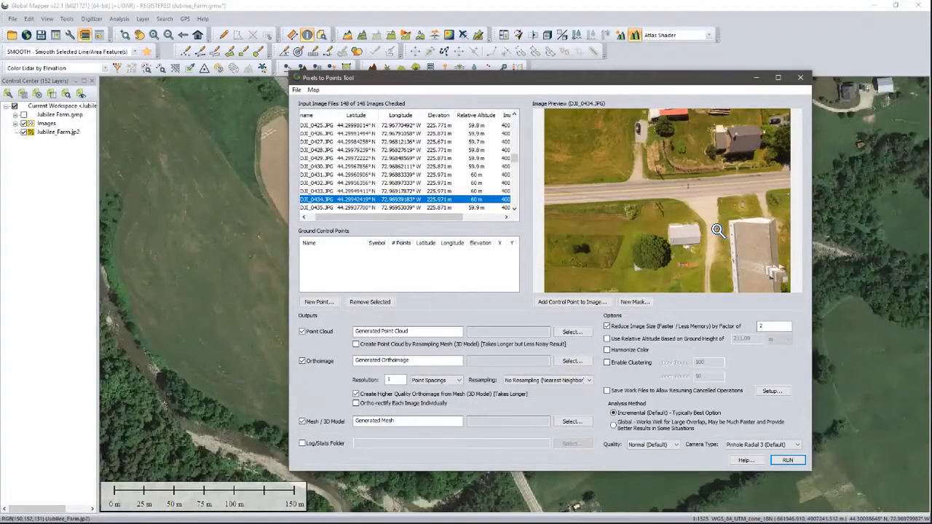
{"action": "scroll", "coordinate": [512, 209], "scroll_direction": "down", "scroll_amount": 2}
{"action": "left_click", "coordinate": [512, 209]}
{"action": "left_click", "coordinate": [472, 206]}
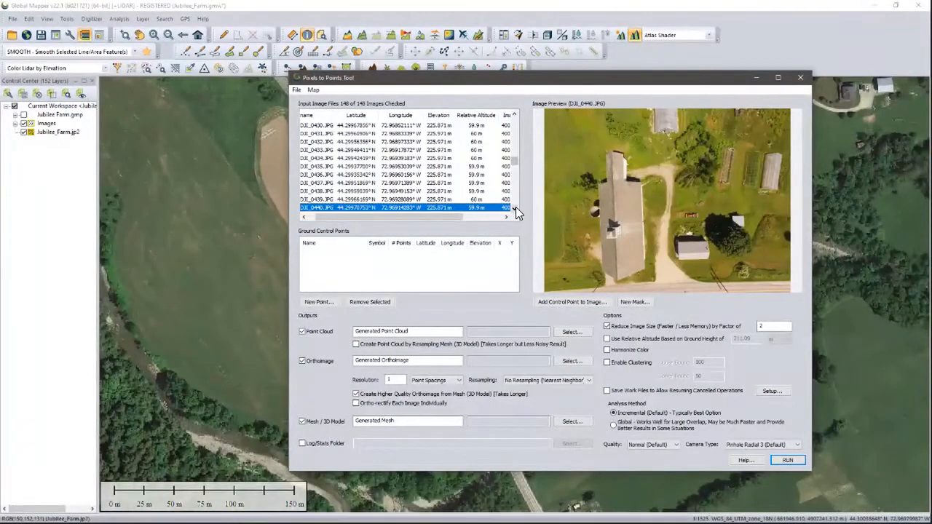
Examine the ground detail beside the barn driveway in image DJI_0440, and preview images DJI_0436 and DJI_0438
{"action": "left_click", "coordinate": [419, 270]}
{"action": "scroll", "coordinate": [656, 283], "scroll_direction": "up", "scroll_amount": 5}
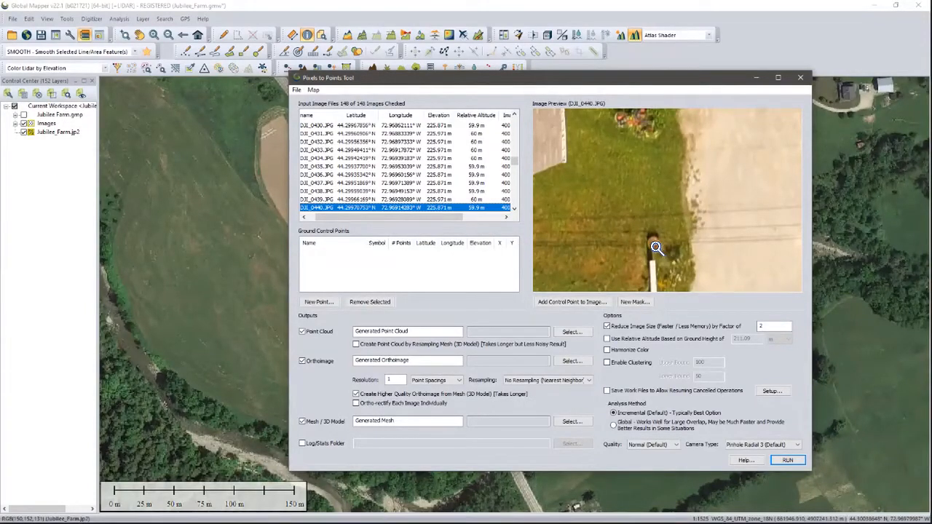
{"action": "scroll", "coordinate": [656, 247], "scroll_direction": "down", "scroll_amount": 1}
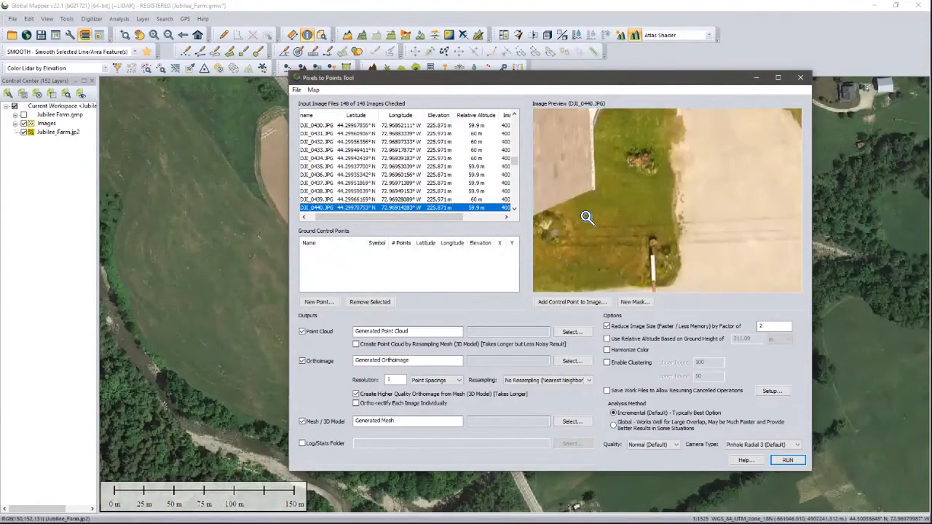
{"action": "left_click", "coordinate": [479, 176]}
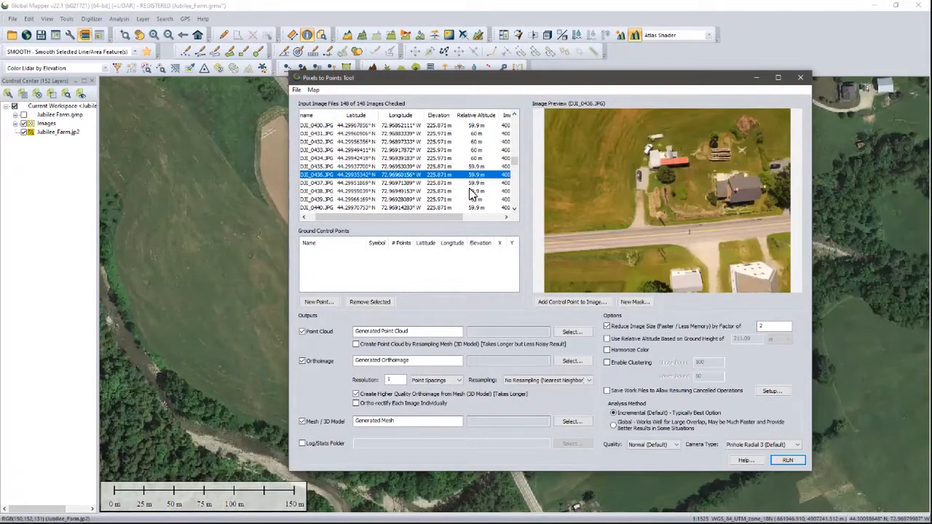
{"action": "left_click", "coordinate": [473, 191]}
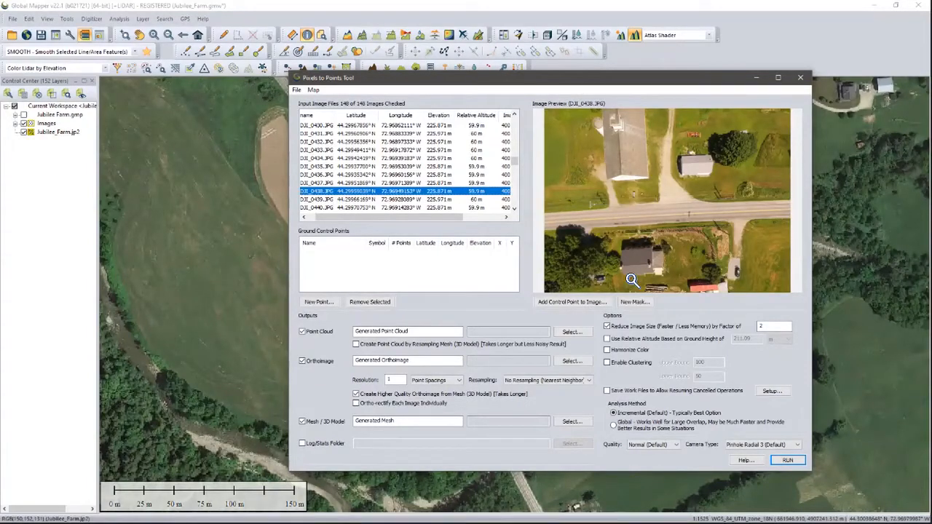
Close the Pixels to Points tool without running it, leaving the point cloud name as Generated Point Cloud
{"action": "left_click", "coordinate": [435, 335]}
{"action": "left_click", "coordinate": [434, 333]}
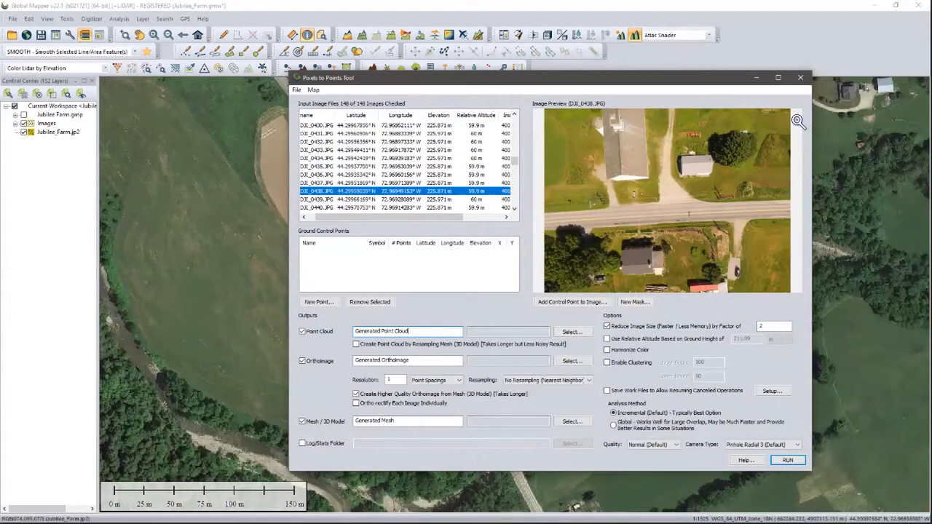
{"action": "left_click", "coordinate": [799, 77]}
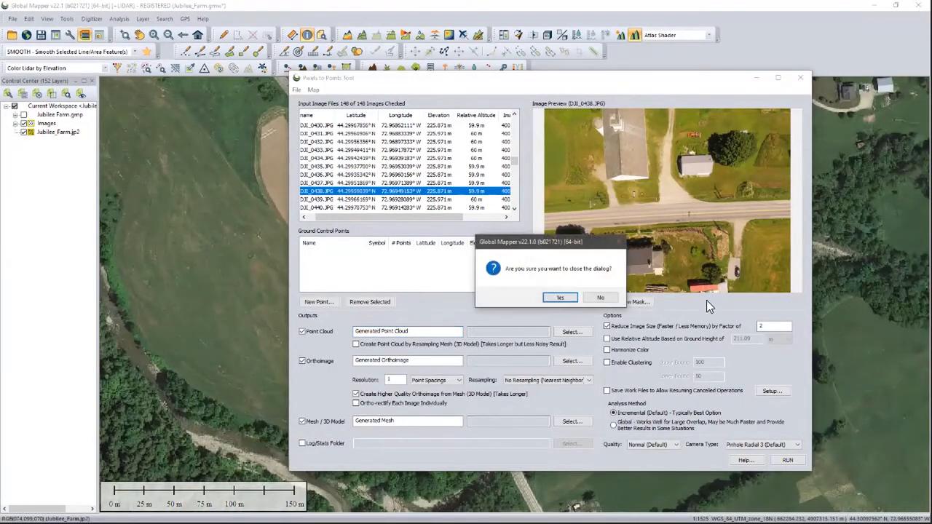
{"action": "left_click", "coordinate": [575, 299]}
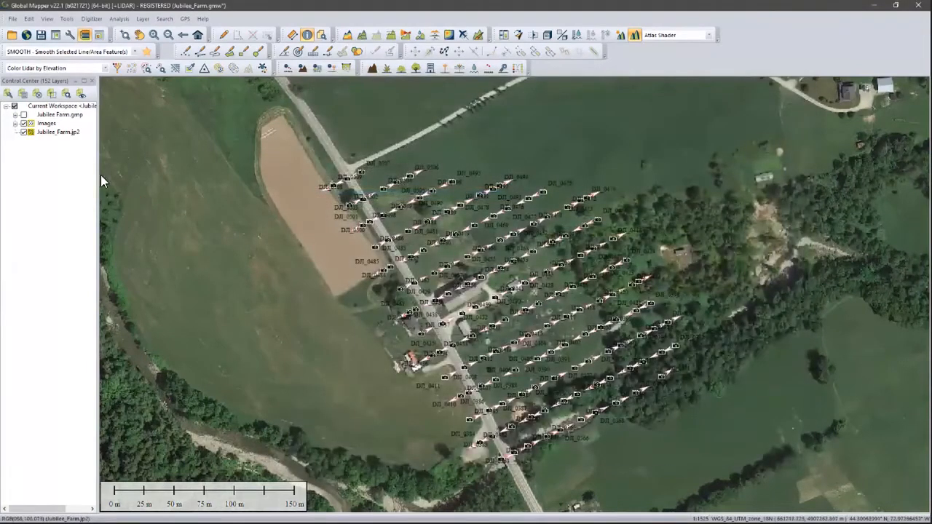
Hide the Images and Jubilee_Farm.jp2 layers, and display only the Generated Point Cloud layer from Jubilee Farm.gmp with its layer list widened
{"action": "left_click", "coordinate": [23, 124]}
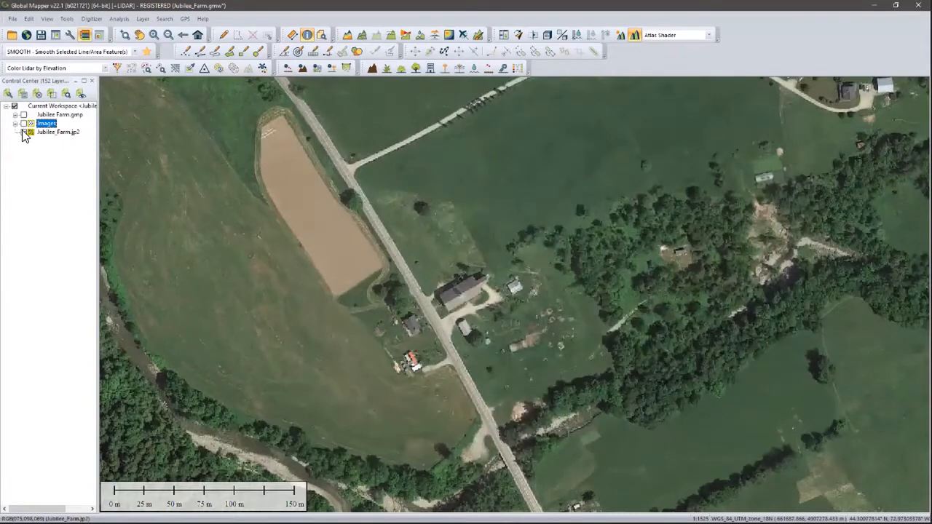
{"action": "left_click", "coordinate": [23, 132]}
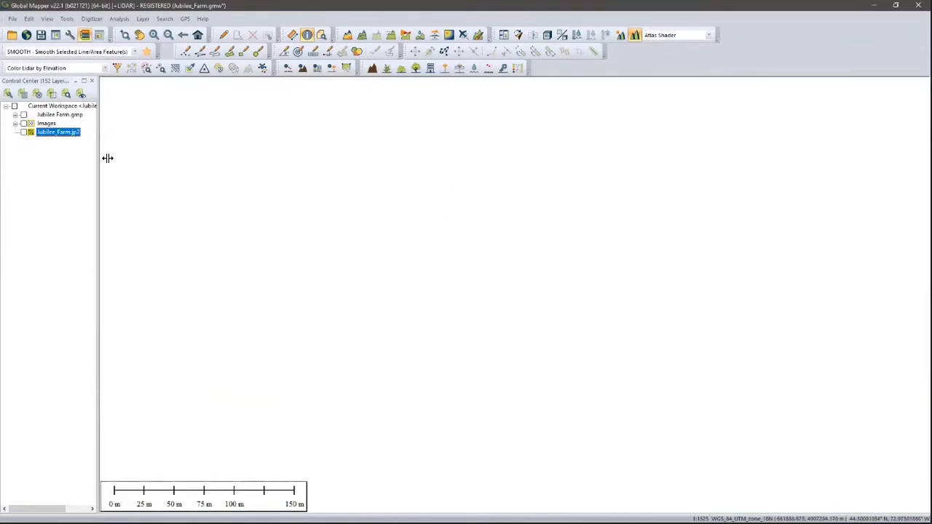
{"action": "left_click", "coordinate": [15, 115]}
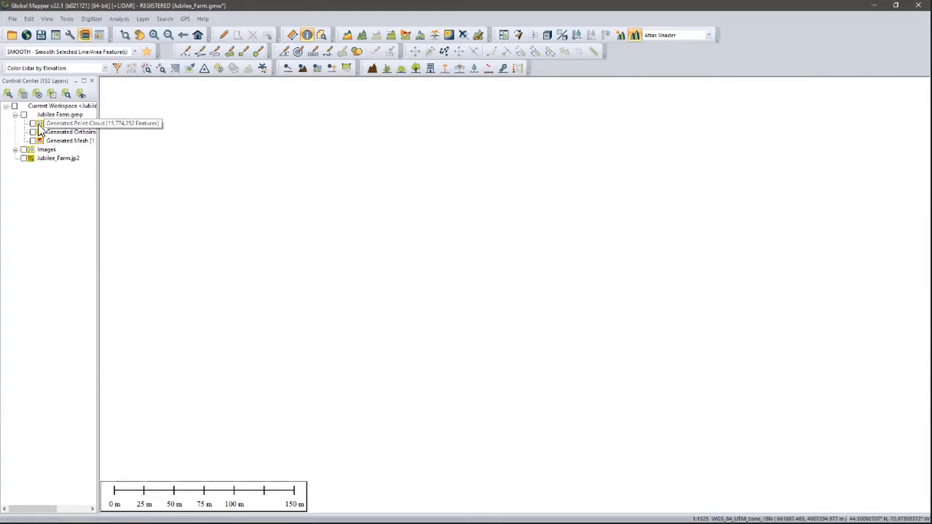
{"action": "left_click", "coordinate": [33, 124]}
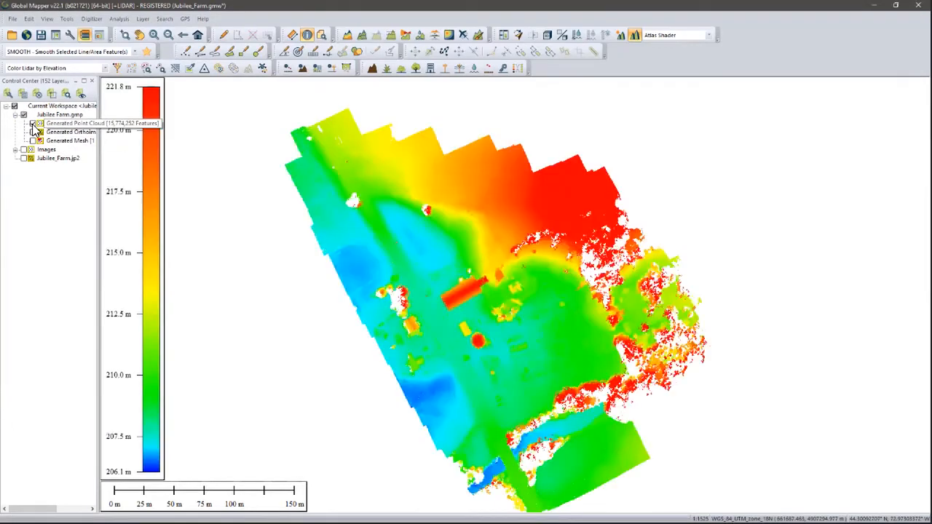
{"action": "left_click", "coordinate": [40, 123]}
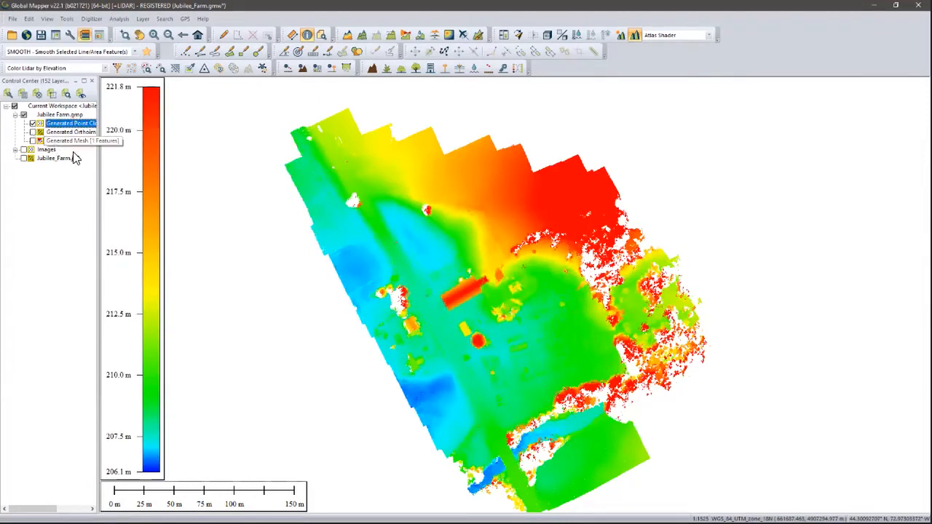
{"action": "left_click_drag", "start_coordinate": [102, 160], "coordinate": [124, 152]}
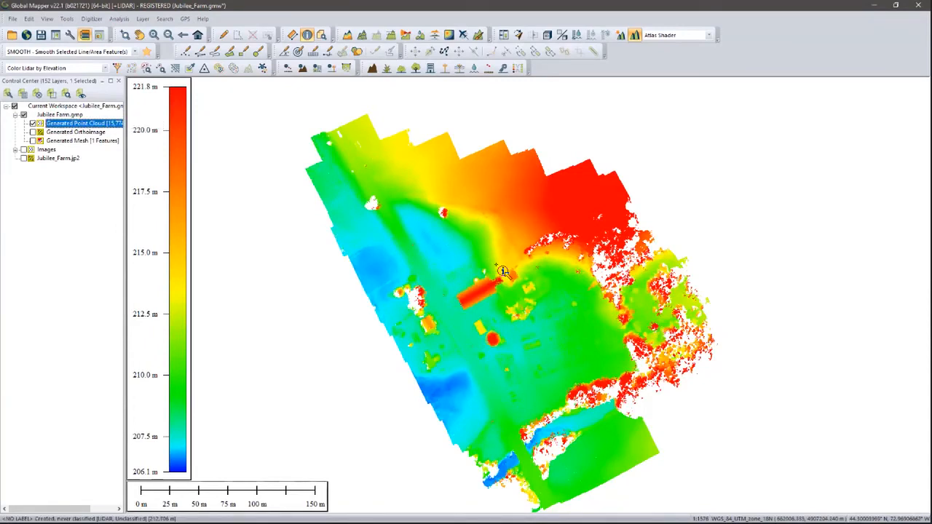
Examine the elevation-colored point cloud's terrain, buildings and trees in the 3D Viewer from several angles, and close the viewer
{"action": "left_click", "coordinate": [547, 37]}
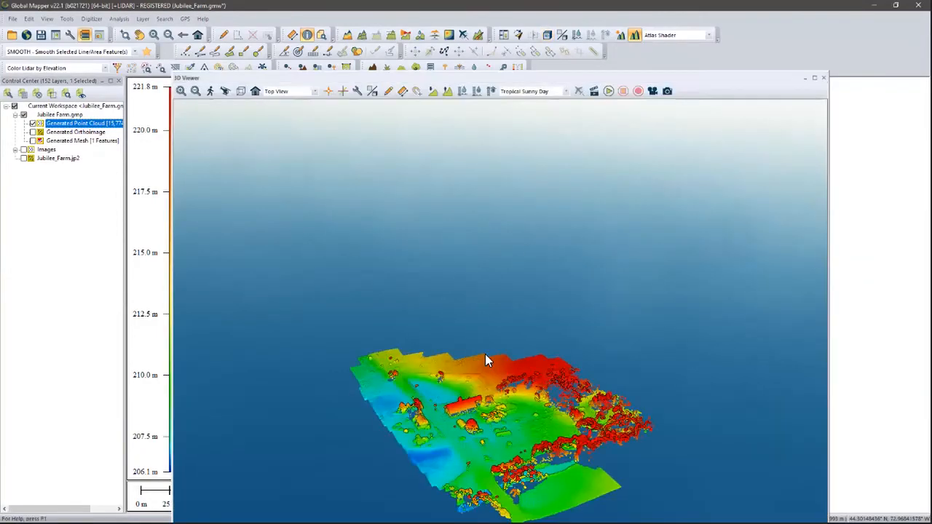
{"action": "left_click_drag", "start_coordinate": [488, 420], "coordinate": [464, 285]}
{"action": "scroll", "coordinate": [465, 286], "scroll_direction": "up", "scroll_amount": 5}
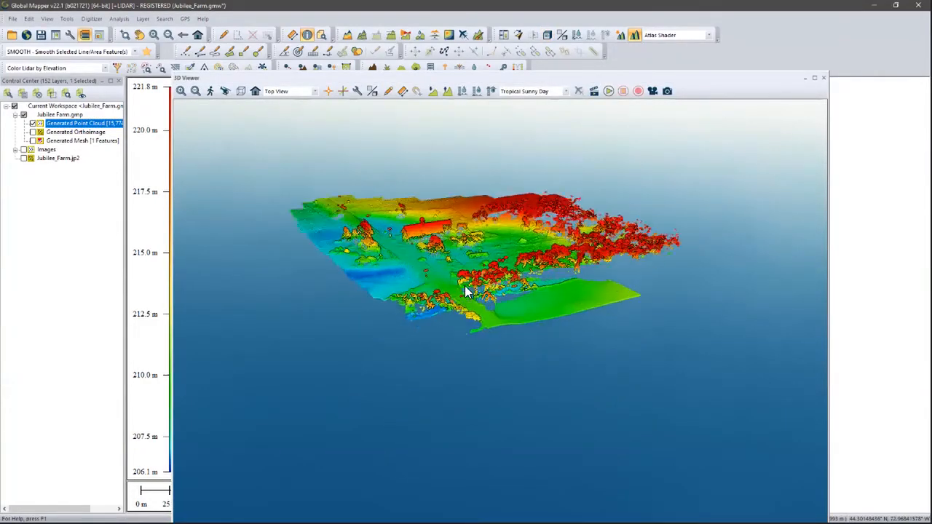
{"action": "left_click_drag", "start_coordinate": [513, 324], "coordinate": [583, 411]}
{"action": "middle_click_drag", "start_coordinate": [448, 266], "coordinate": [575, 265]}
{"action": "middle_click_drag", "start_coordinate": [483, 260], "coordinate": [581, 240]}
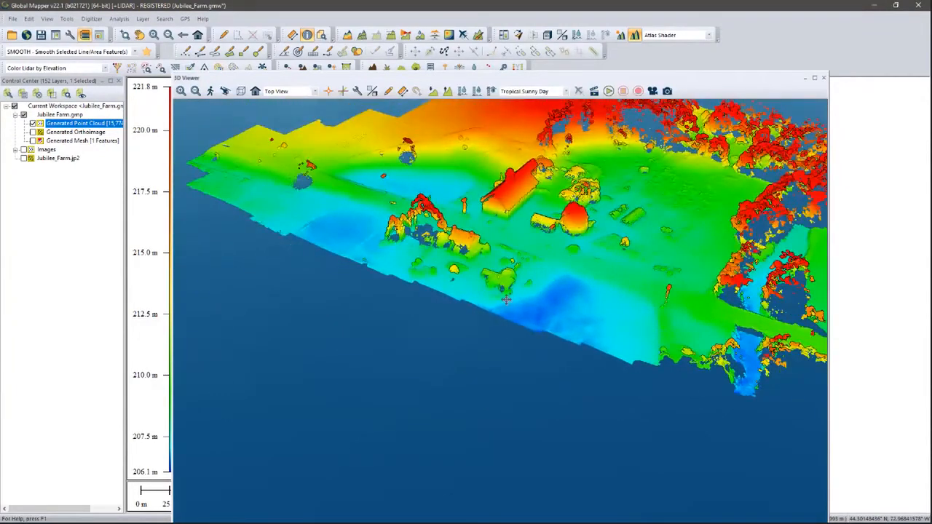
{"action": "middle_click_drag", "start_coordinate": [575, 289], "coordinate": [492, 325]}
{"action": "left_click_drag", "start_coordinate": [485, 304], "coordinate": [489, 264]}
{"action": "left_click_drag", "start_coordinate": [554, 280], "coordinate": [493, 251]}
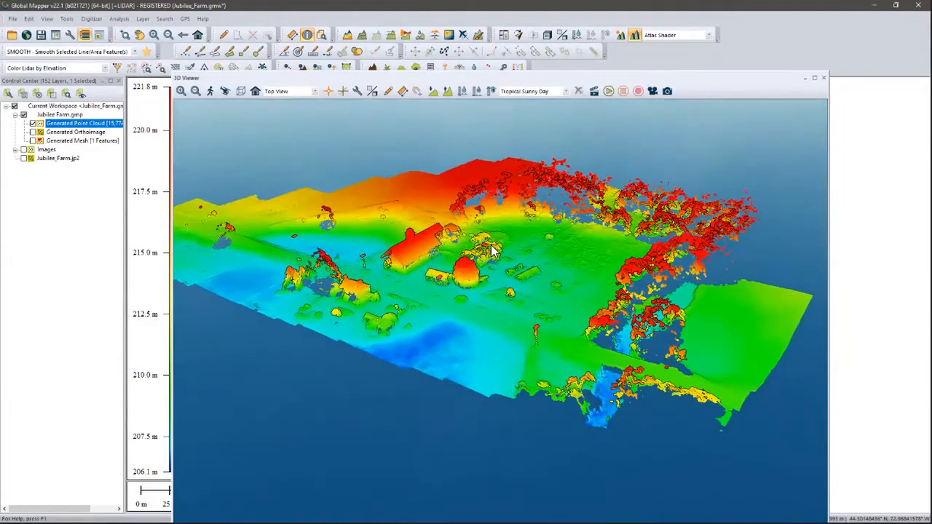
{"action": "left_click_drag", "start_coordinate": [546, 263], "coordinate": [704, 131]}
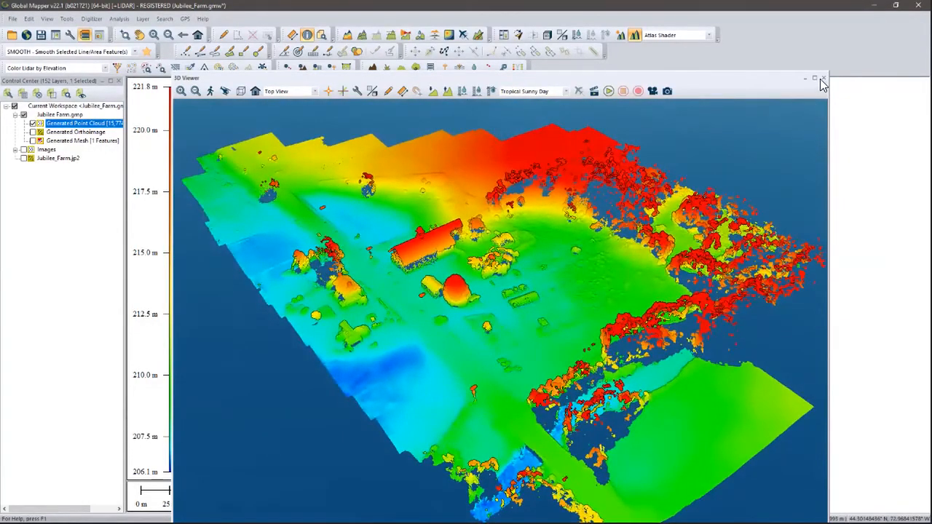
{"action": "left_click", "coordinate": [823, 78]}
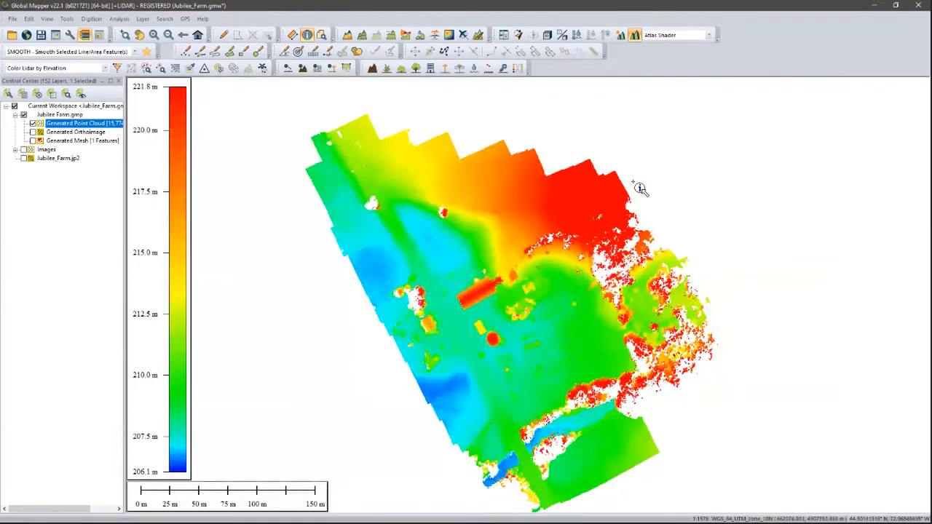
Show the Generated Orthoimage layer in place of the point cloud and inspect the area around the barn
{"action": "left_click", "coordinate": [32, 123]}
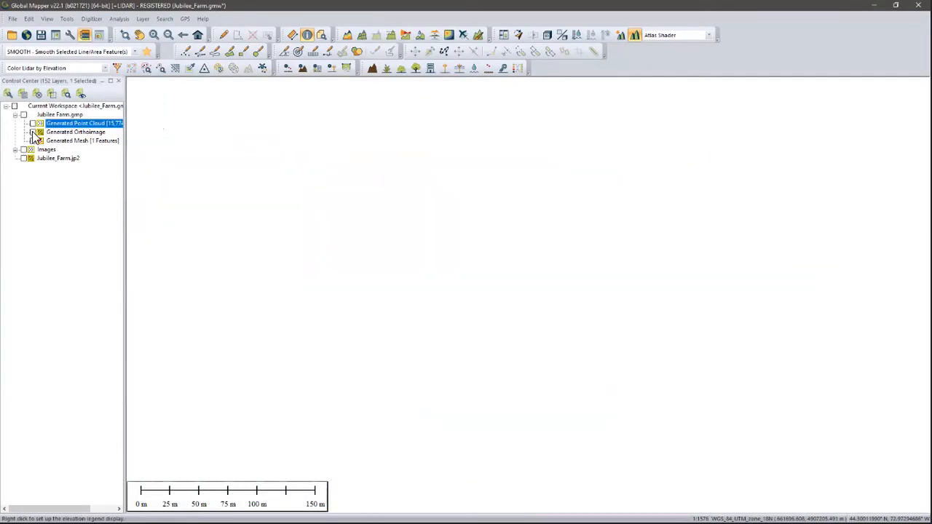
{"action": "left_click", "coordinate": [32, 132]}
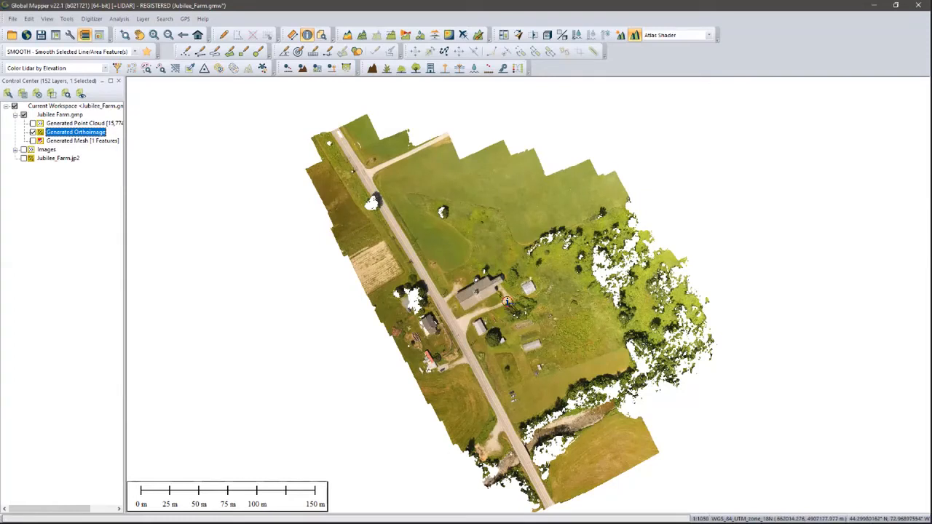
{"action": "scroll", "coordinate": [494, 300], "scroll_direction": "up", "scroll_amount": 2}
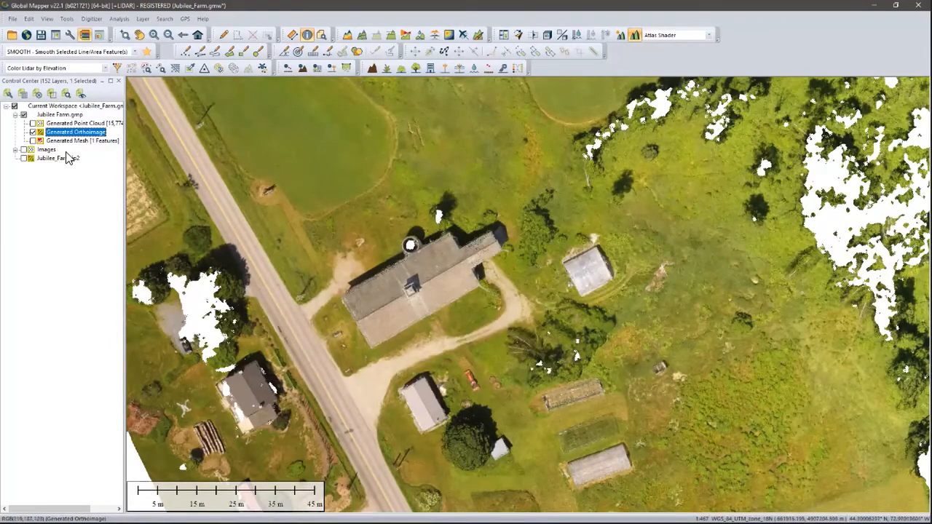
Show the Generated Mesh layer in place of the orthoimage and view it in the 3D Viewer
{"action": "left_click", "coordinate": [32, 132]}
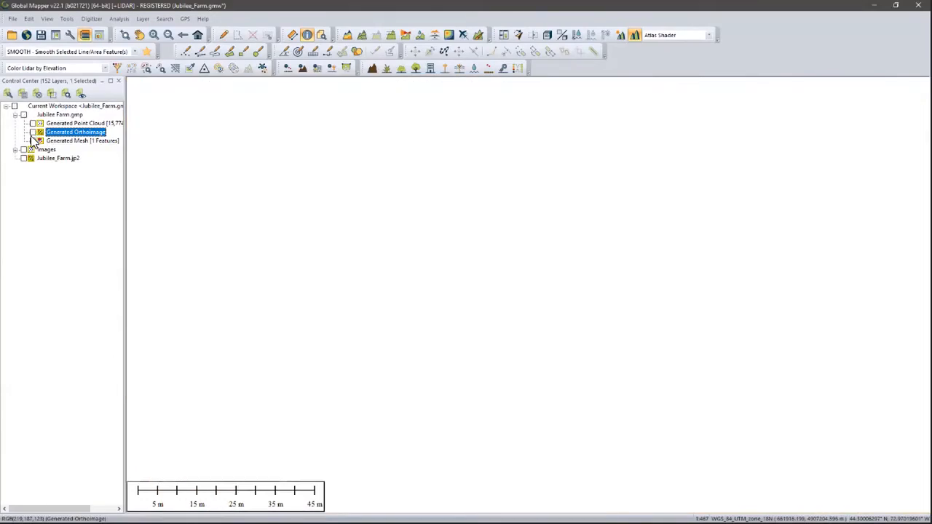
{"action": "left_click", "coordinate": [32, 140]}
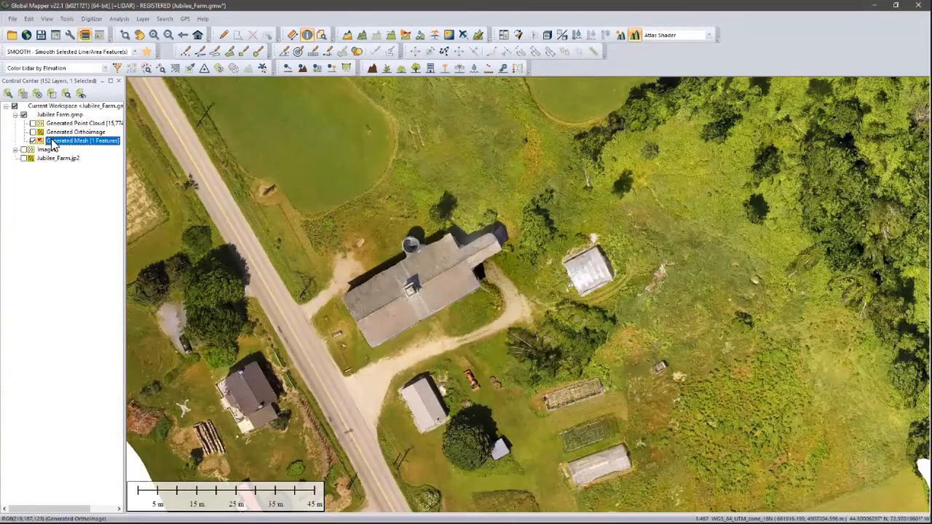
{"action": "left_click", "coordinate": [545, 37]}
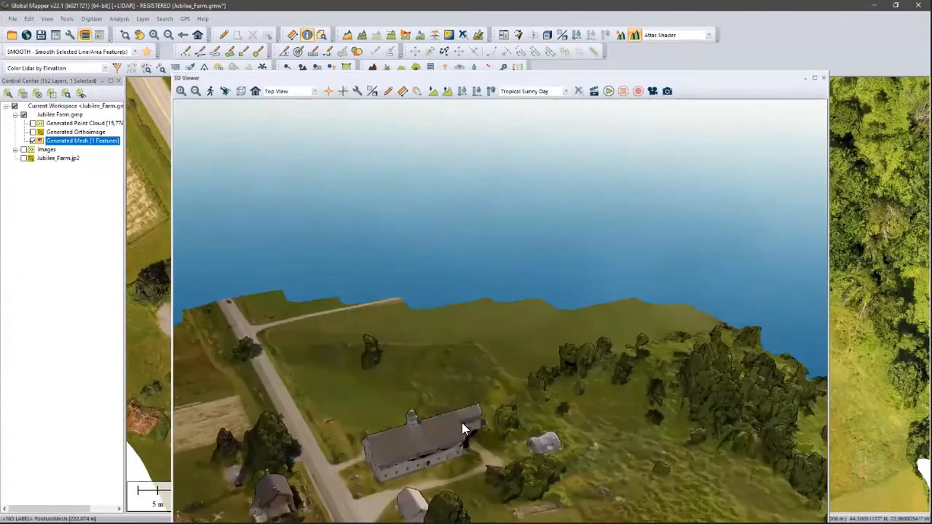
Examine the mesh of the barn, silo and neighboring trees in 3D from both sides of the building
{"action": "middle_click_drag", "start_coordinate": [461, 422], "coordinate": [441, 316]}
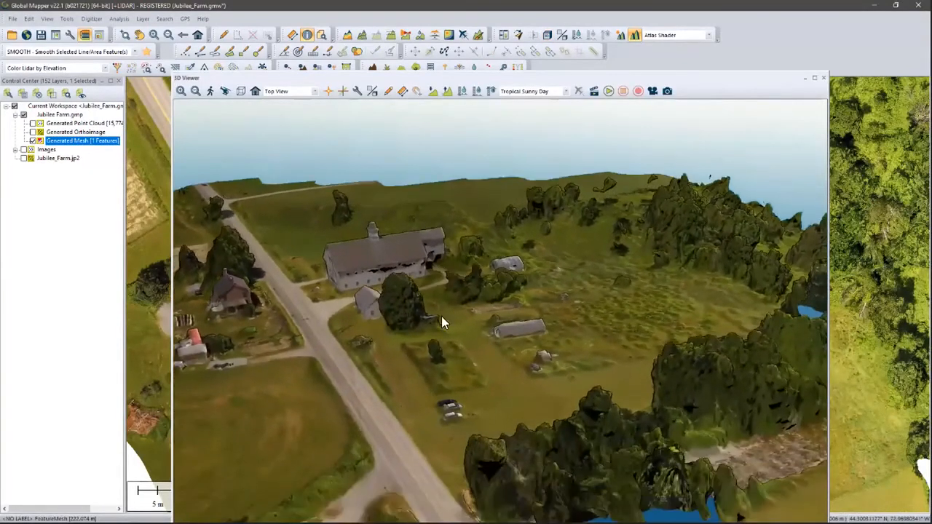
{"action": "left_click_drag", "start_coordinate": [311, 332], "coordinate": [595, 371]}
{"action": "middle_click_drag", "start_coordinate": [615, 430], "coordinate": [569, 310]}
{"action": "left_click_drag", "start_coordinate": [528, 381], "coordinate": [548, 377]}
{"action": "middle_click_drag", "start_coordinate": [647, 435], "coordinate": [612, 348]}
{"action": "left_click_drag", "start_coordinate": [646, 393], "coordinate": [633, 384]}
{"action": "left_click_drag", "start_coordinate": [540, 334], "coordinate": [523, 265]}
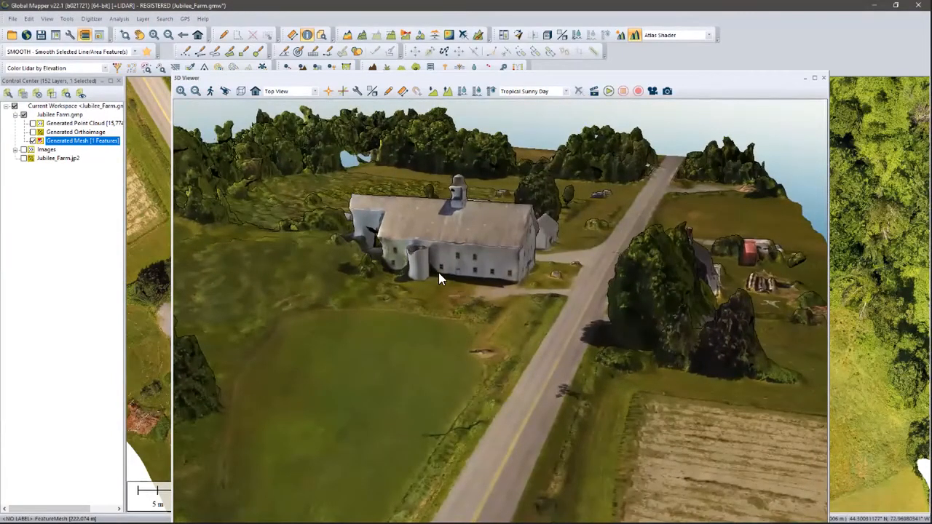
{"action": "left_click_drag", "start_coordinate": [527, 242], "coordinate": [498, 256]}
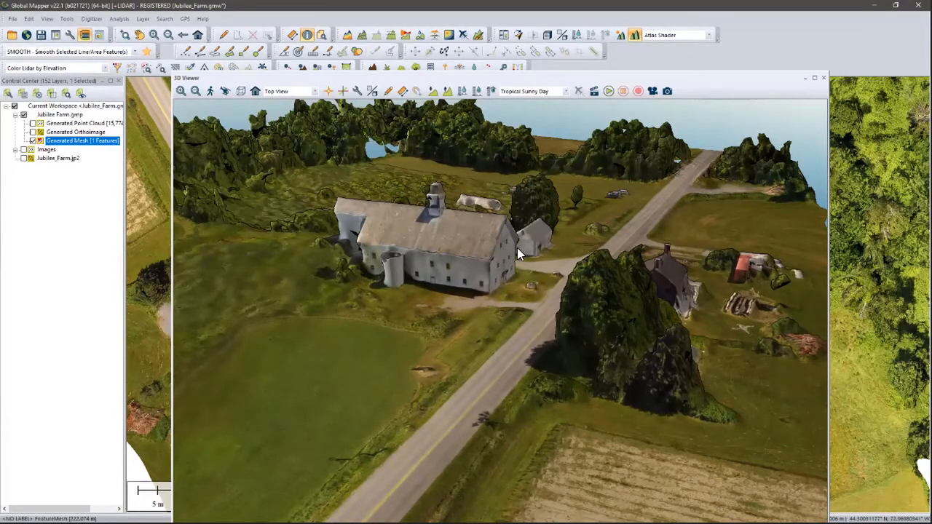
Examine the parked cars, greenhouse and small outbuildings in the 3D mesh, and close the 3D Viewer
{"action": "left_click_drag", "start_coordinate": [543, 263], "coordinate": [741, 314]}
{"action": "middle_click_drag", "start_coordinate": [599, 322], "coordinate": [415, 335]}
{"action": "scroll", "coordinate": [535, 305], "scroll_direction": "up", "scroll_amount": 3}
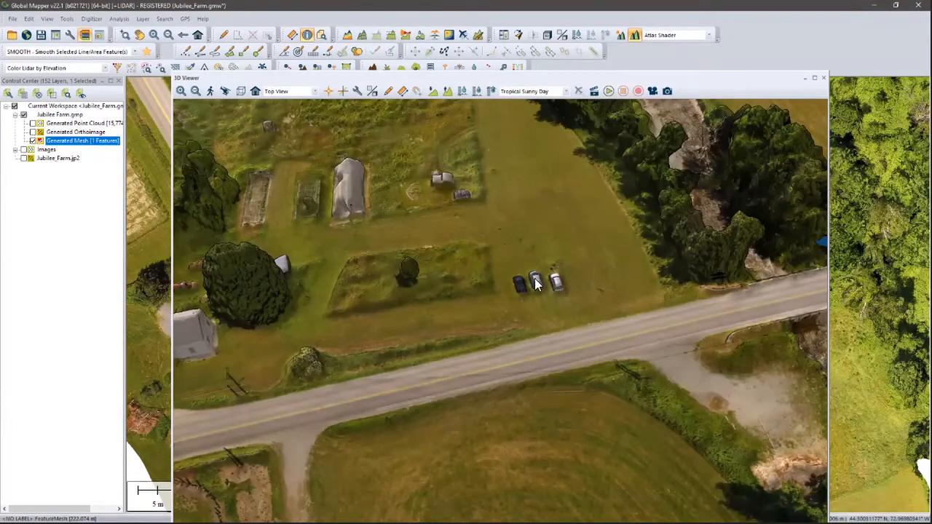
{"action": "left_click_drag", "start_coordinate": [548, 322], "coordinate": [515, 275]}
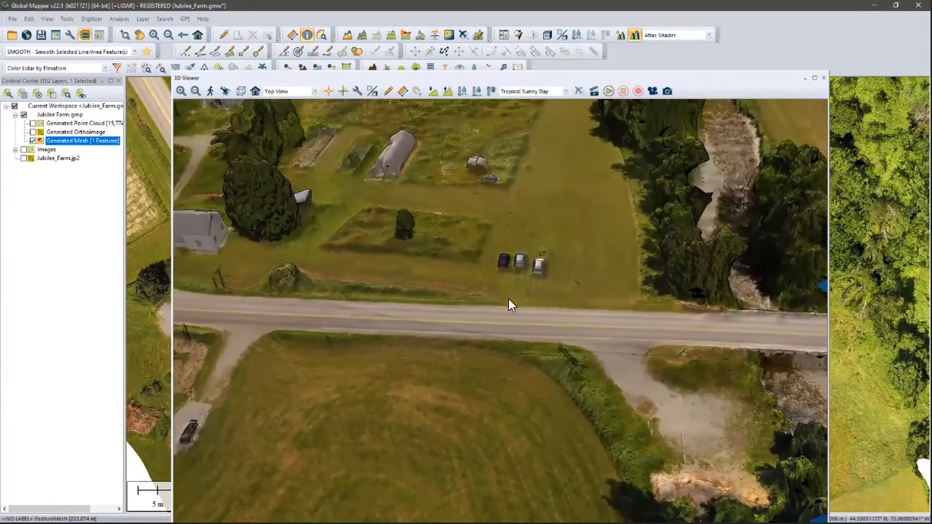
{"action": "left_click_drag", "start_coordinate": [399, 267], "coordinate": [386, 236]}
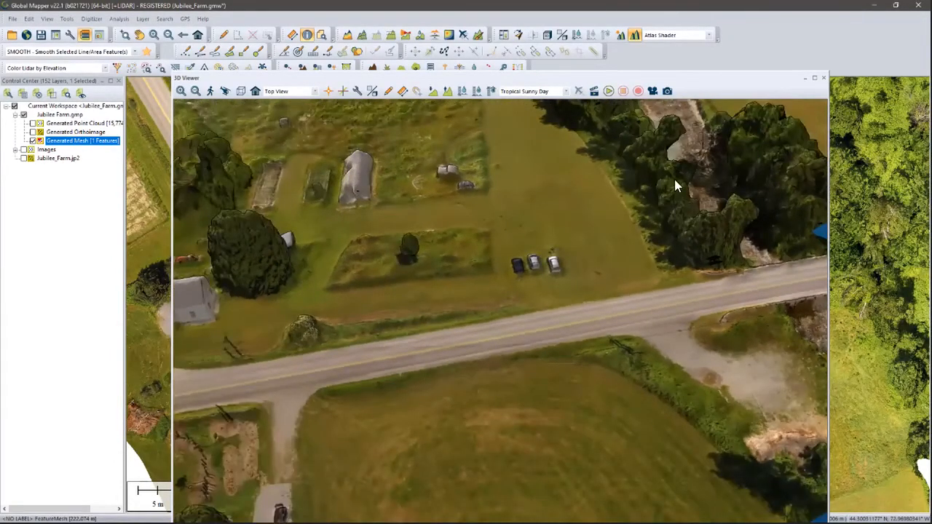
{"action": "left_click_drag", "start_coordinate": [634, 188], "coordinate": [406, 311]}
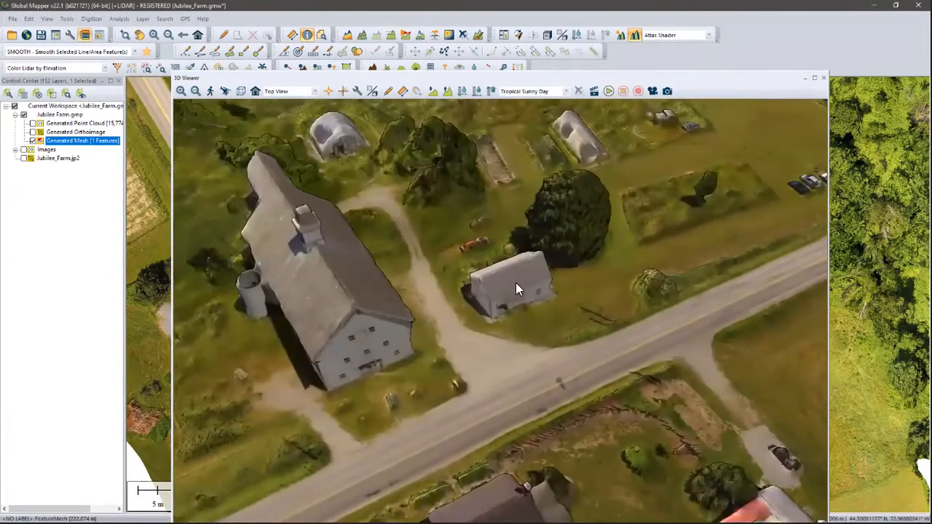
{"action": "left_click", "coordinate": [824, 77]}
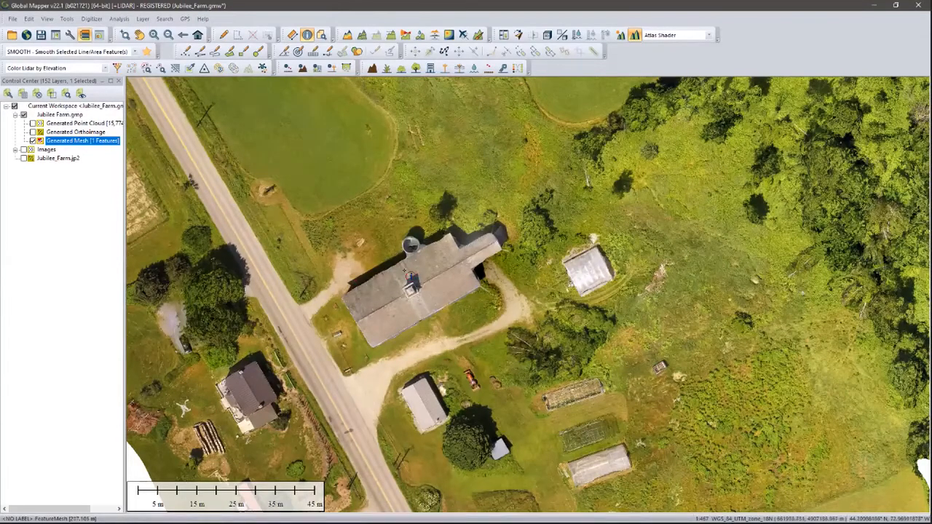
Show the Generated Point Cloud layer in place of the mesh and inspect the points on the barn roof
{"action": "scroll", "coordinate": [404, 267], "scroll_direction": "down", "scroll_amount": 1}
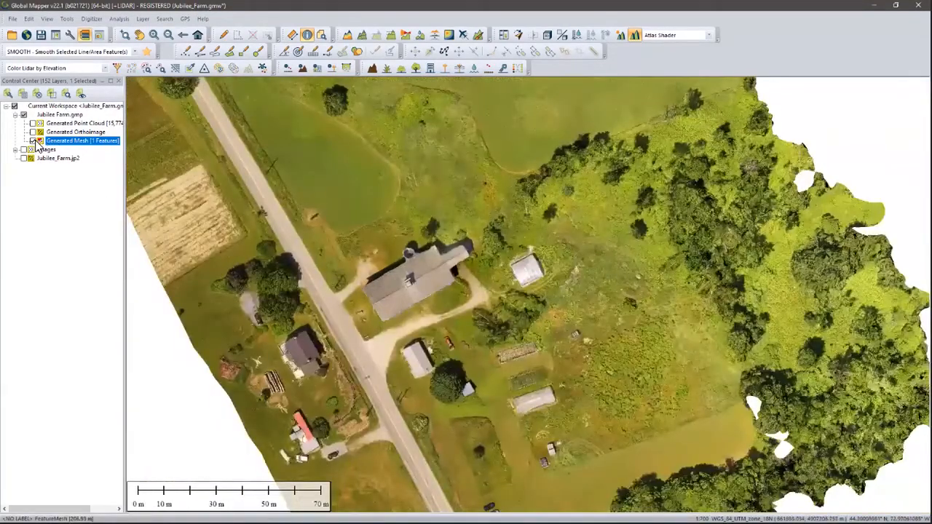
{"action": "left_click", "coordinate": [33, 134]}
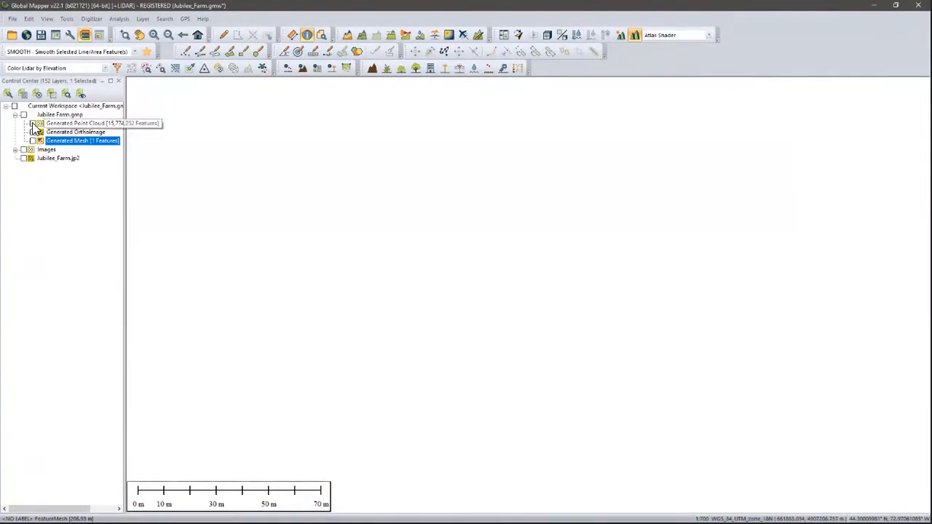
{"action": "left_click", "coordinate": [33, 123]}
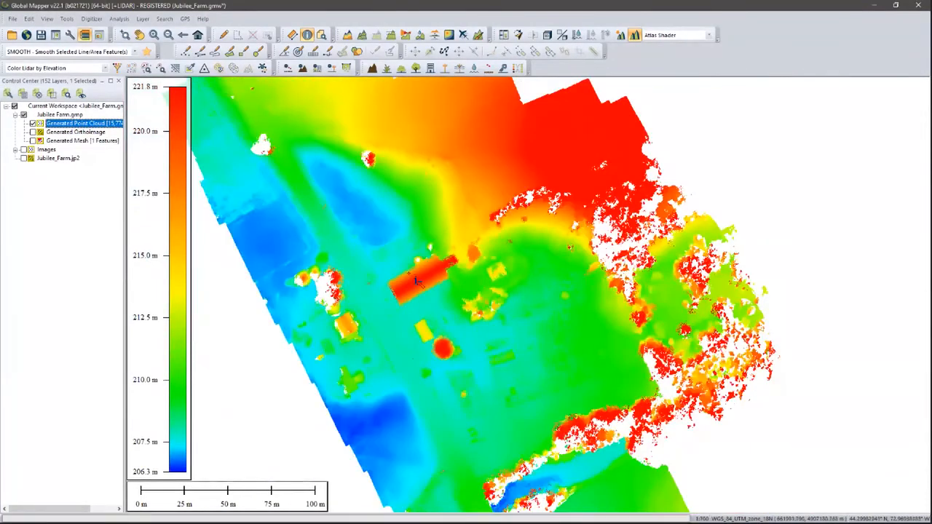
{"action": "scroll", "coordinate": [412, 286], "scroll_direction": "up", "scroll_amount": 3}
{"action": "scroll", "coordinate": [409, 274], "scroll_direction": "up", "scroll_amount": 2}
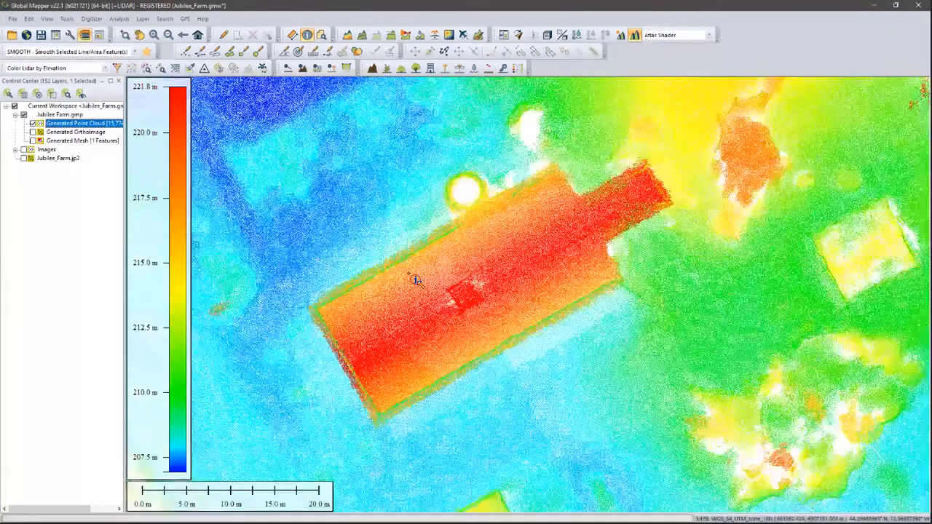
{"action": "scroll", "coordinate": [409, 274], "scroll_direction": "down", "scroll_amount": 4}
{"action": "middle_click_drag", "start_coordinate": [409, 273], "coordinate": [456, 290]}
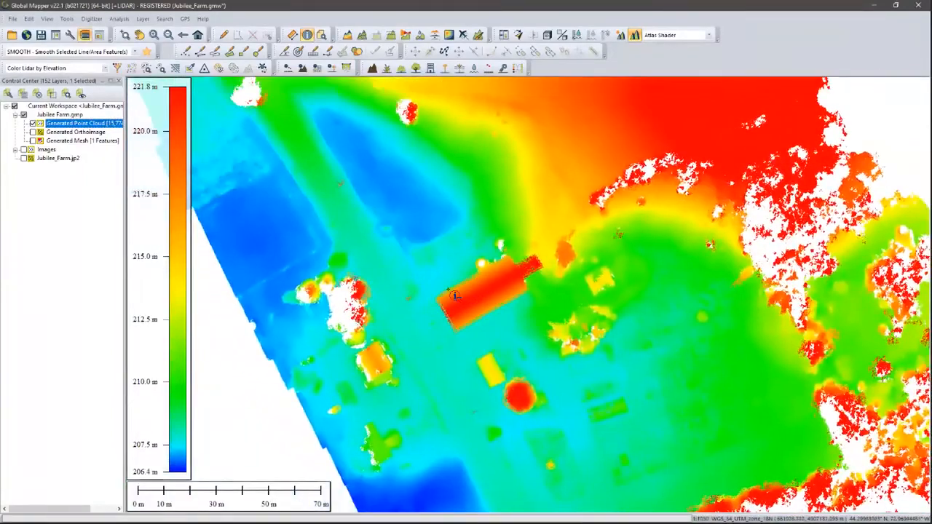
{"action": "scroll", "coordinate": [449, 292], "scroll_direction": "down", "scroll_amount": 1}
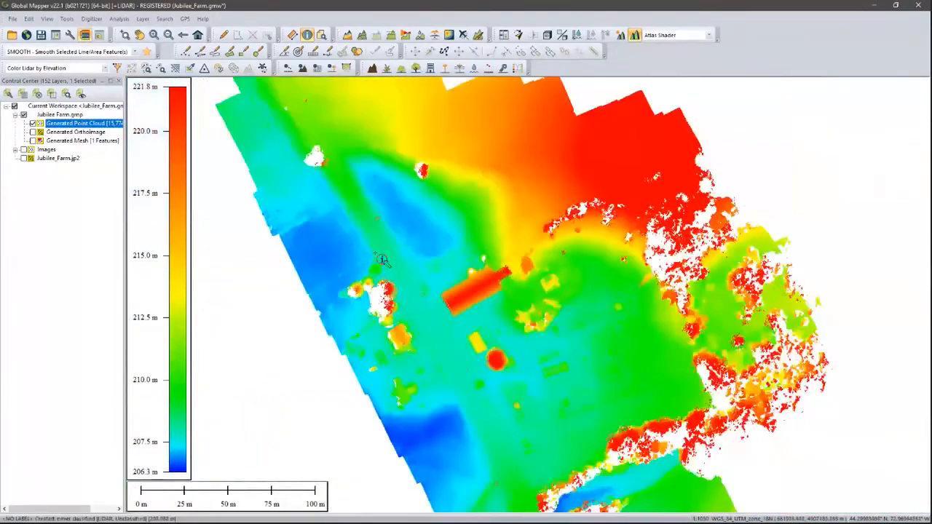
Color the lidar points by classification
{"action": "left_click", "coordinate": [71, 67]}
{"action": "left_click", "coordinate": [73, 97]}
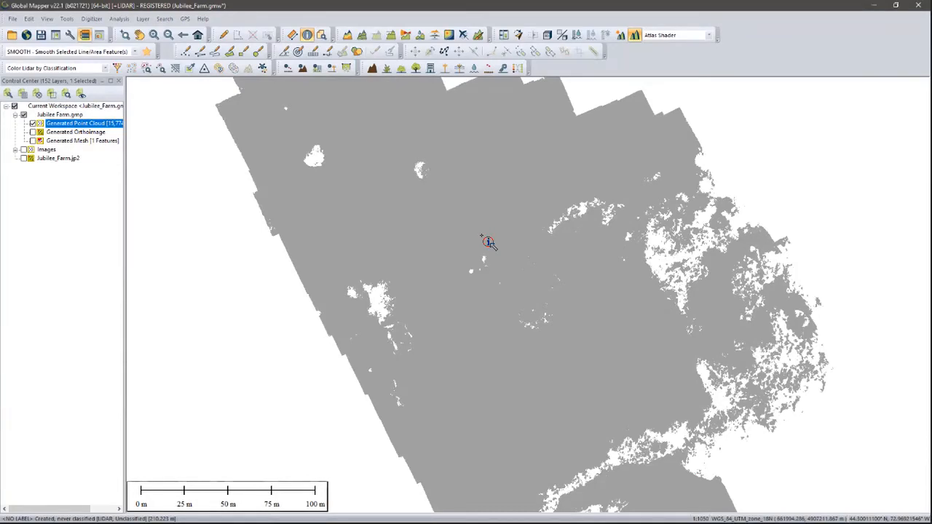
Check the lidar point density in the metadata of the original Generated Point Cloud layer
{"action": "left_click", "coordinate": [103, 125]}
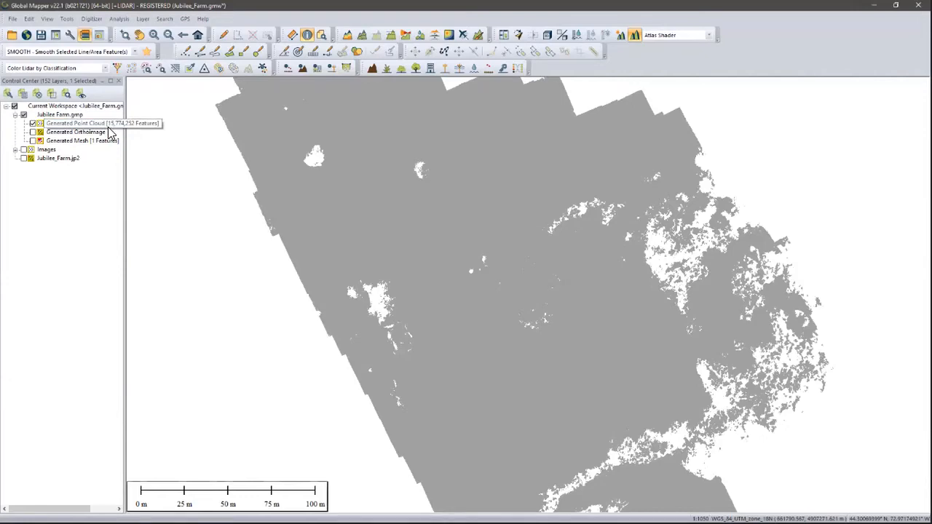
{"action": "right_click", "coordinate": [113, 128]}
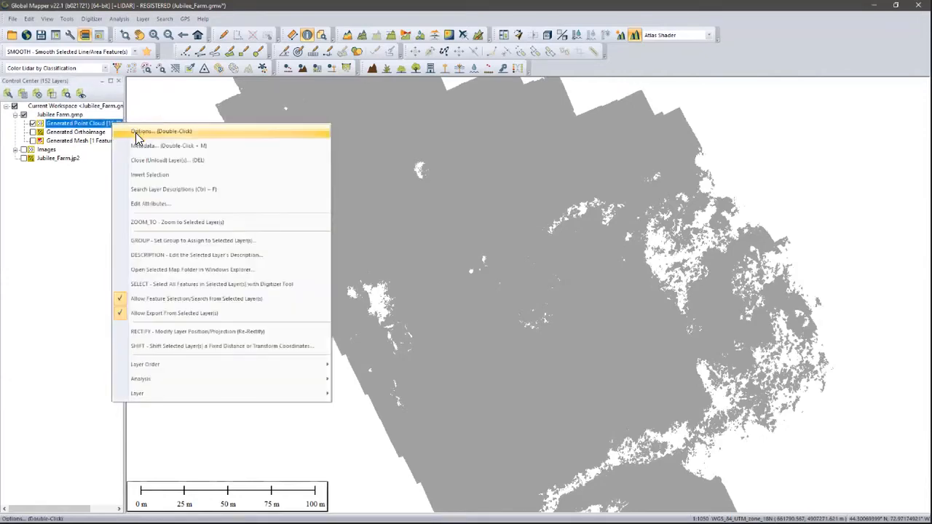
{"action": "left_click", "coordinate": [139, 145]}
{"action": "scroll", "coordinate": [378, 302], "scroll_direction": "down", "scroll_amount": 6}
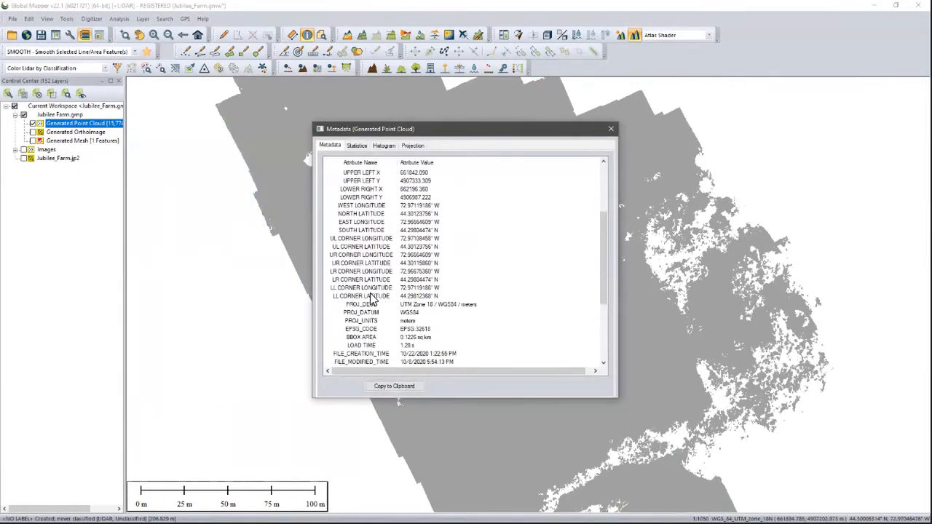
{"action": "scroll", "coordinate": [408, 295], "scroll_direction": "up", "scroll_amount": 6}
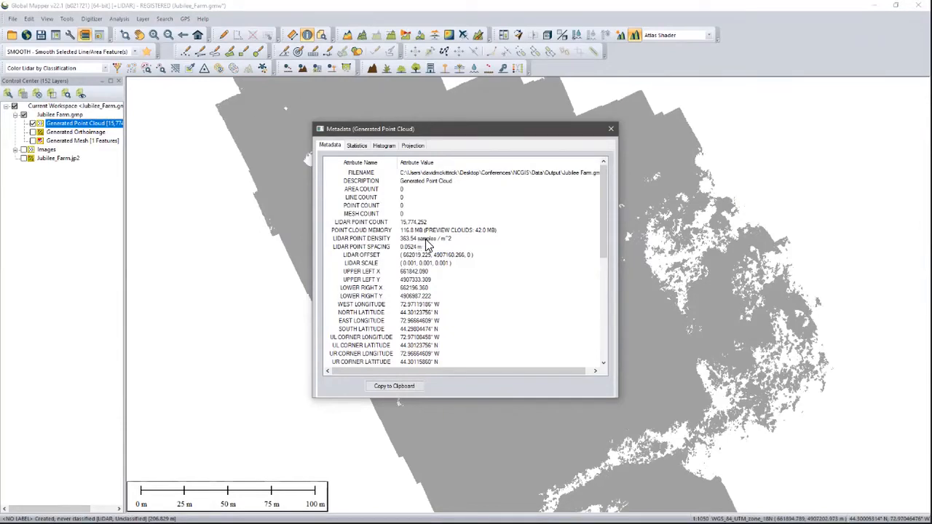
{"action": "left_click", "coordinate": [425, 241]}
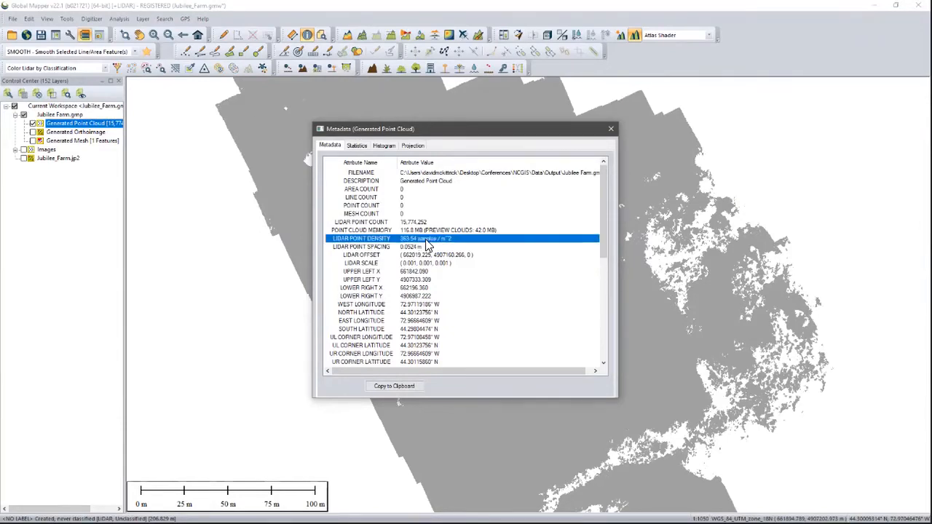
{"action": "left_click", "coordinate": [610, 129]}
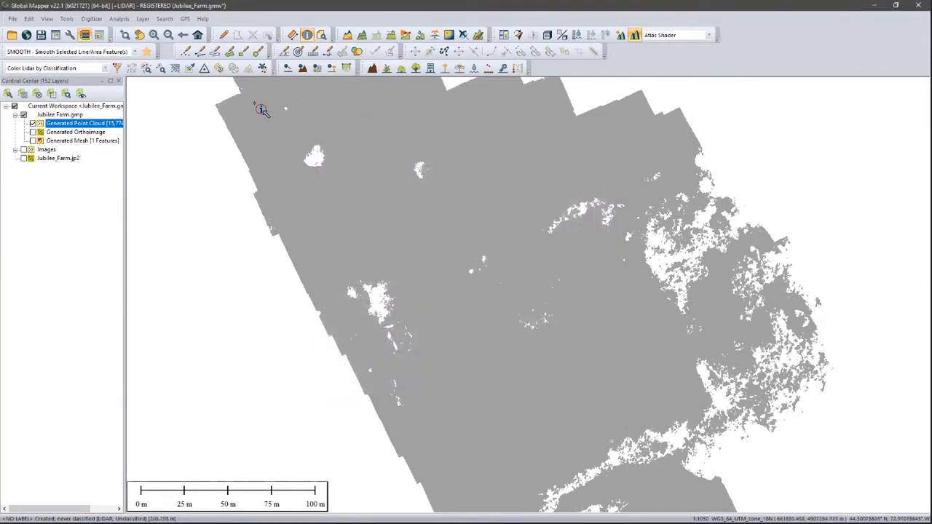
Thin the point cloud into a new layer using 3D Thin at 5 point spacings, and hide the Jubilee Farm.gmp layers
{"action": "left_click", "coordinate": [175, 67]}
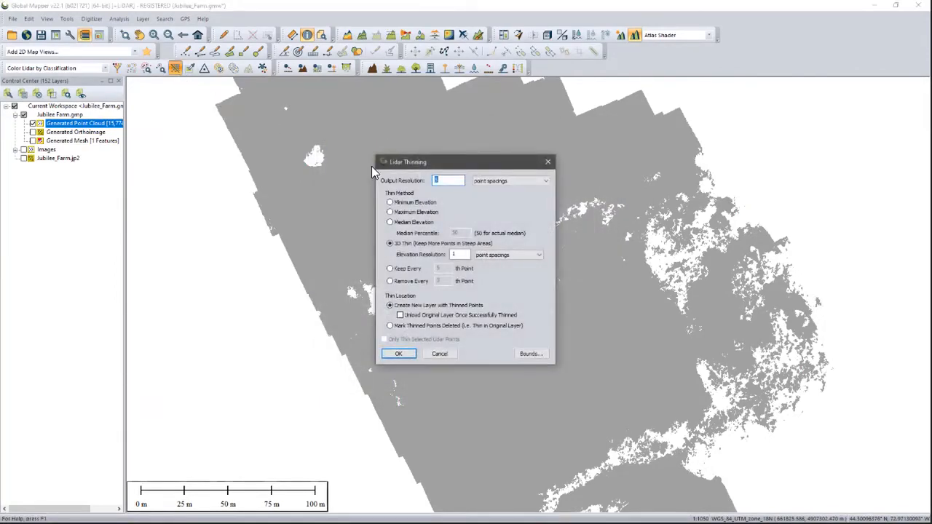
{"action": "left_click", "coordinate": [455, 184]}
{"action": "left_click", "coordinate": [399, 354]}
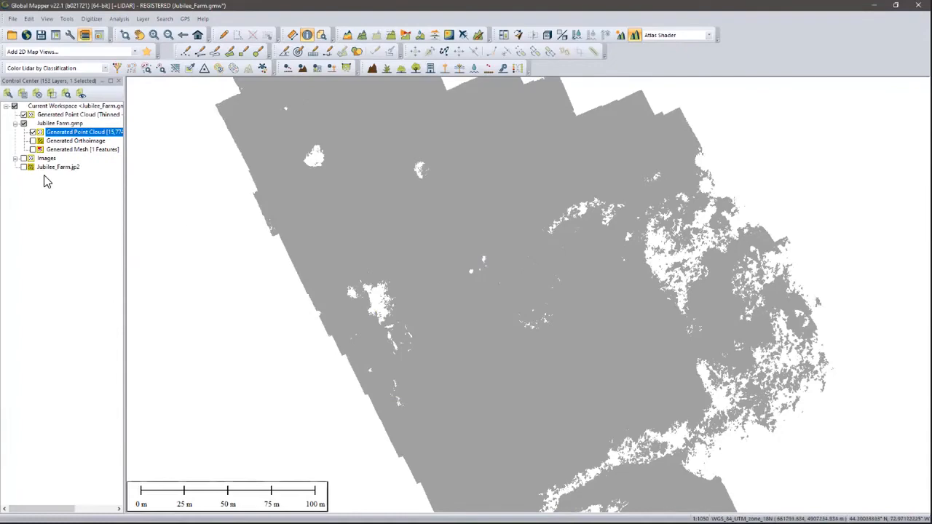
{"action": "left_click", "coordinate": [23, 123]}
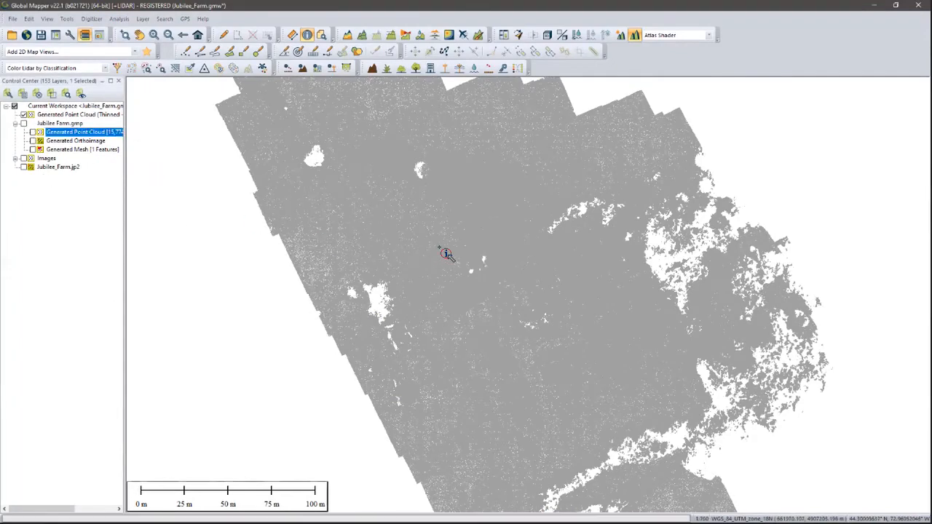
Check the lidar point density in the thinned point cloud's metadata
{"action": "scroll", "coordinate": [440, 256], "scroll_direction": "up", "scroll_amount": 1}
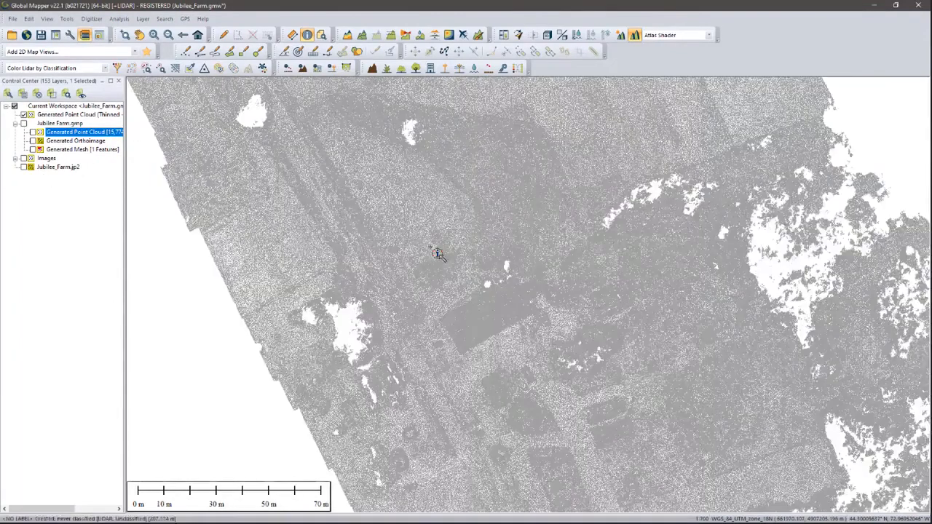
{"action": "left_click", "coordinate": [75, 116]}
{"action": "right_click", "coordinate": [75, 118]}
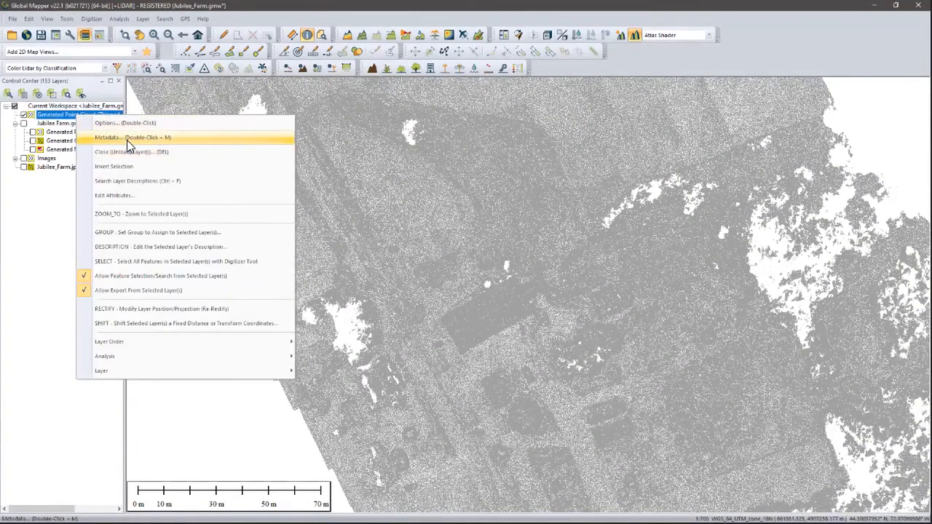
{"action": "left_click", "coordinate": [138, 135]}
{"action": "left_click", "coordinate": [406, 240]}
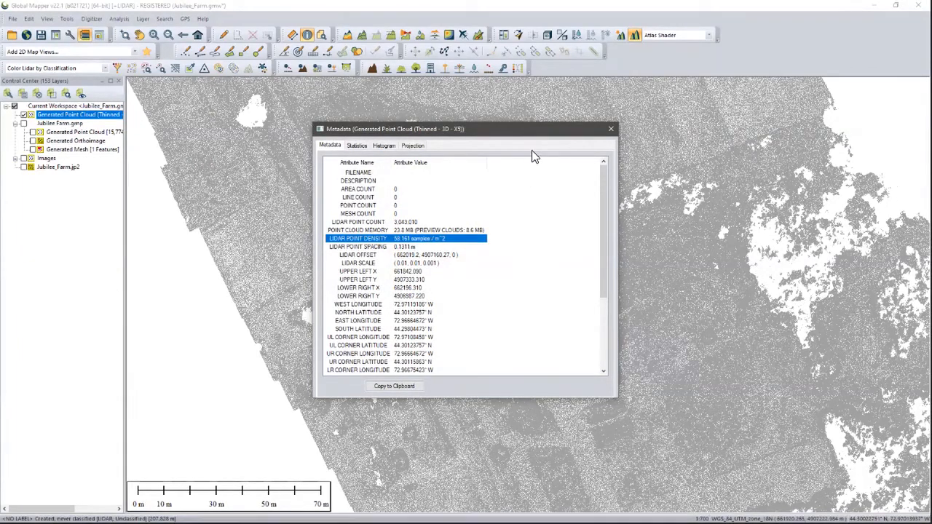
{"action": "left_click", "coordinate": [611, 129]}
Automatically classify the ground points in the thinned point cloud, keeping the preset classification parameters
{"action": "scroll", "coordinate": [509, 241], "scroll_direction": "down", "scroll_amount": 1}
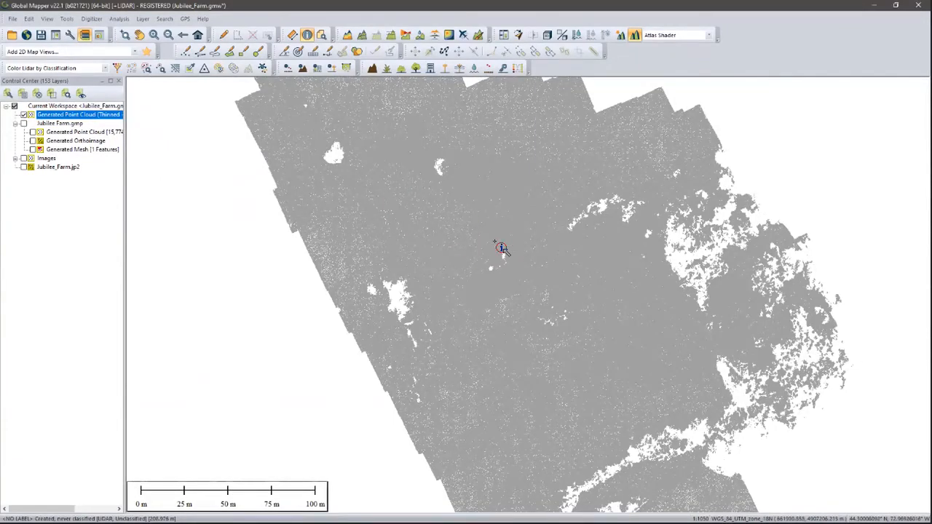
{"action": "left_click", "coordinate": [303, 68]}
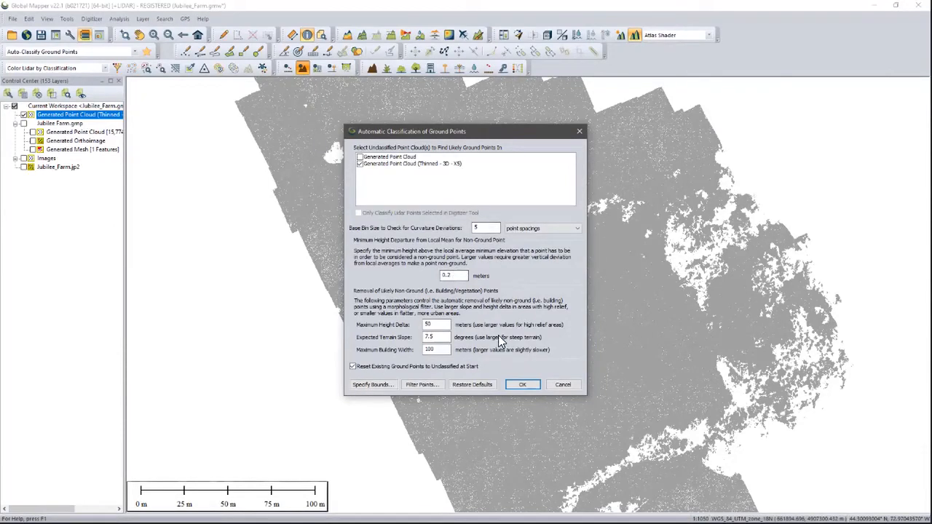
{"action": "left_click", "coordinate": [518, 384]}
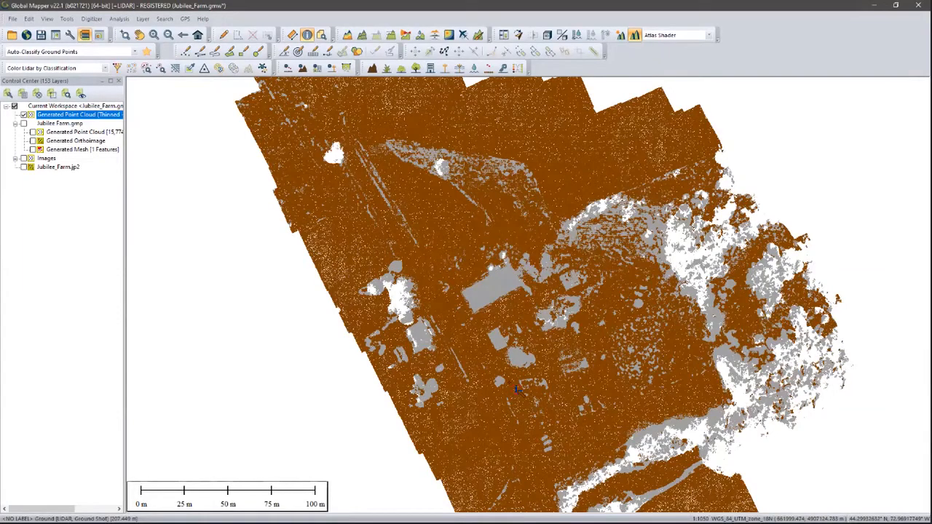
Filter out the lidar classes Created, never classified and Unclassified, keeping the Ground class displayed
{"action": "left_click", "coordinate": [115, 69]}
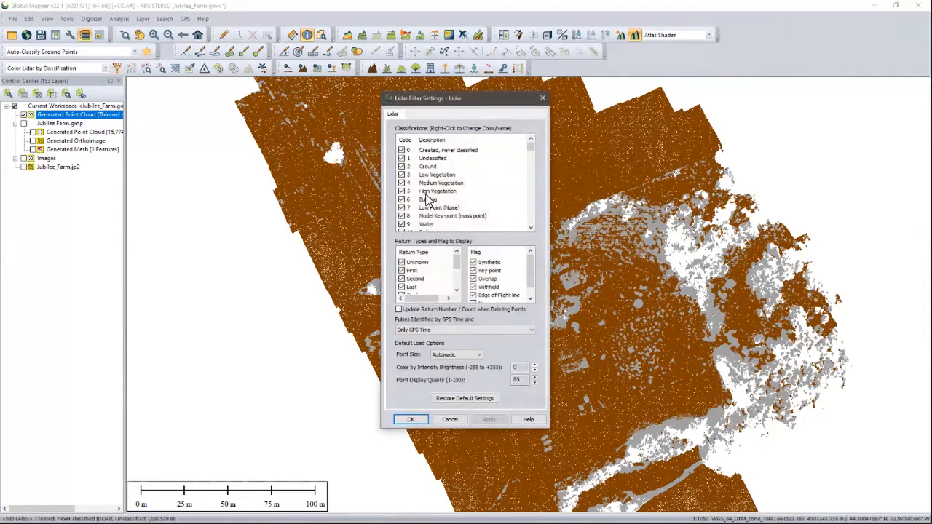
{"action": "left_click", "coordinate": [406, 159]}
{"action": "left_click", "coordinate": [401, 157]}
{"action": "left_click", "coordinate": [401, 150]}
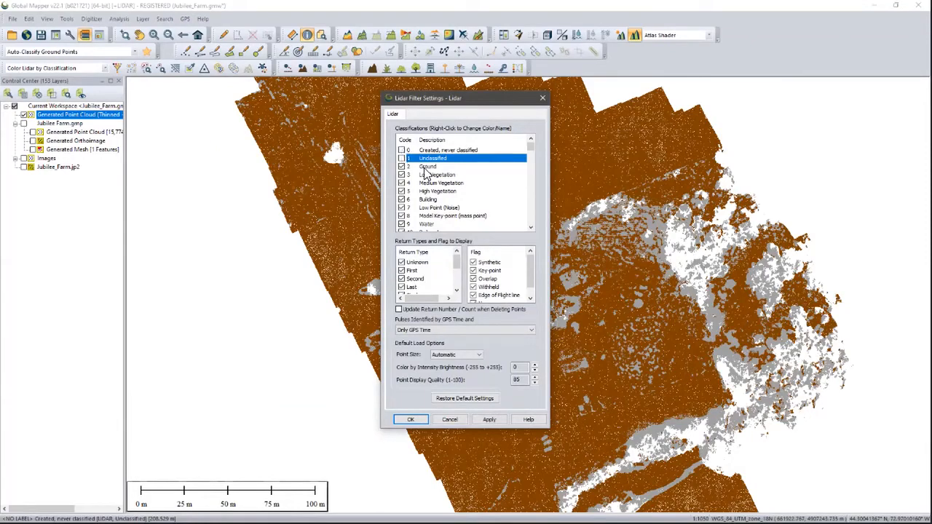
{"action": "left_click", "coordinate": [425, 167]}
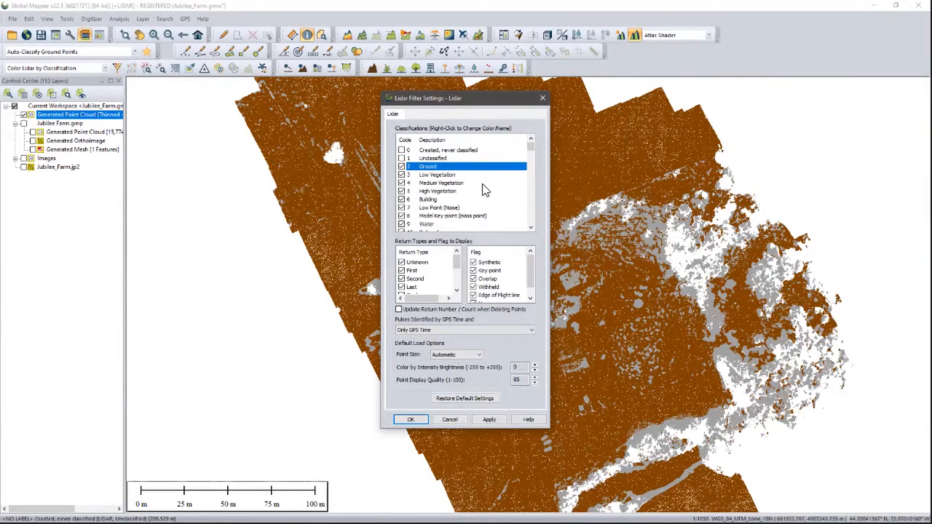
{"action": "left_click", "coordinate": [483, 419]}
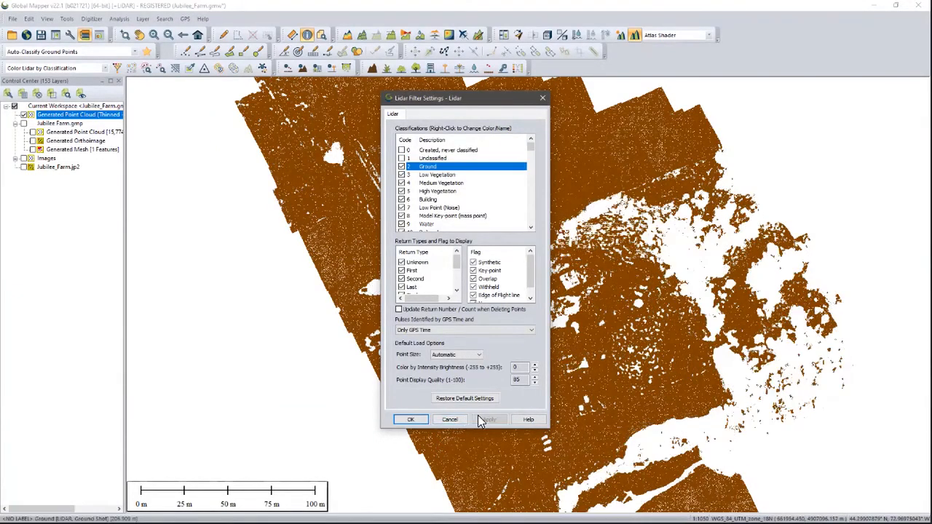
{"action": "left_click", "coordinate": [409, 419]}
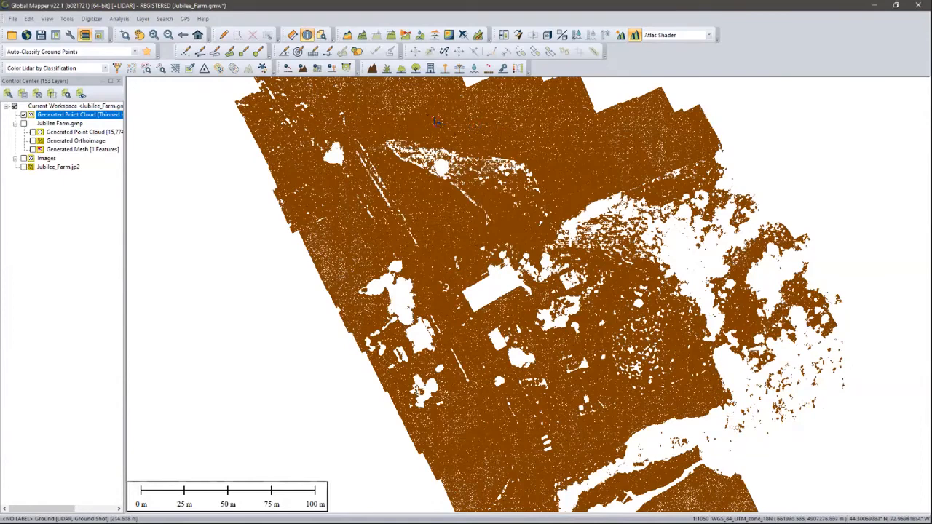
Create an elevation grid from the thinned point cloud with Binning (Minimum Value - DTM), and hide the thinned point cloud
{"action": "left_click", "coordinate": [348, 38]}
{"action": "left_click_drag", "start_coordinate": [534, 239], "coordinate": [533, 299]}
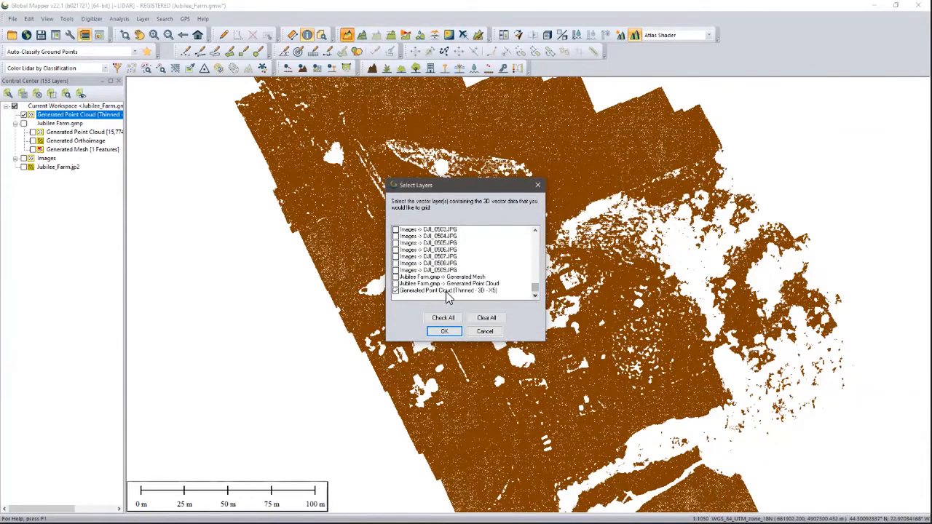
{"action": "left_click", "coordinate": [447, 290]}
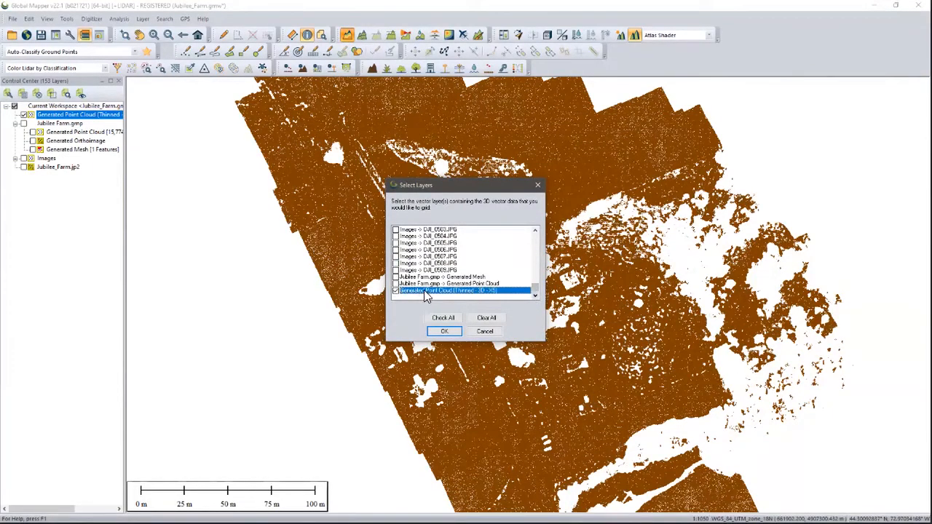
{"action": "left_click", "coordinate": [436, 334]}
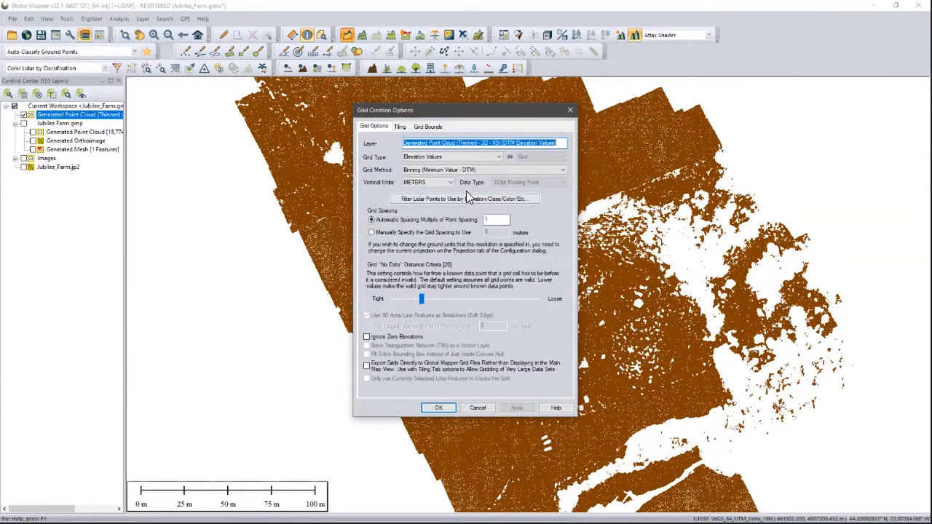
{"action": "left_click", "coordinate": [439, 408]}
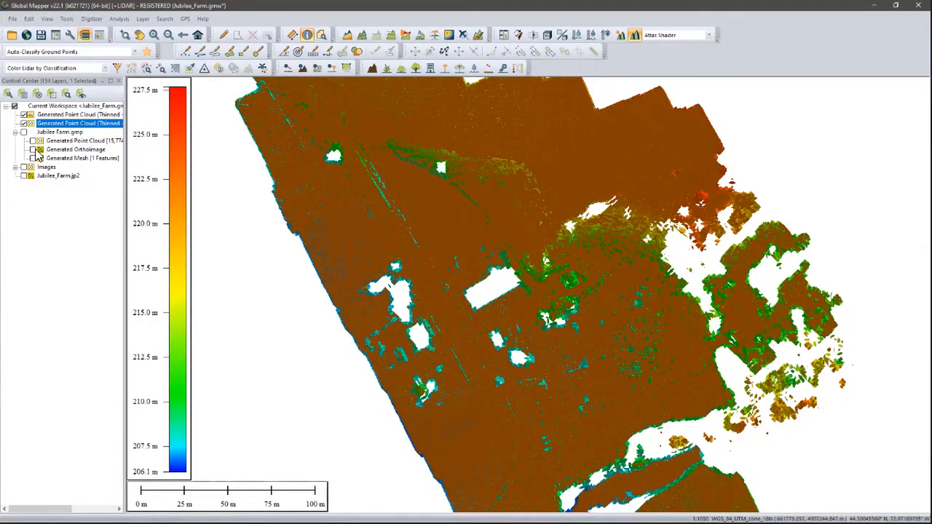
{"action": "left_click", "coordinate": [24, 123]}
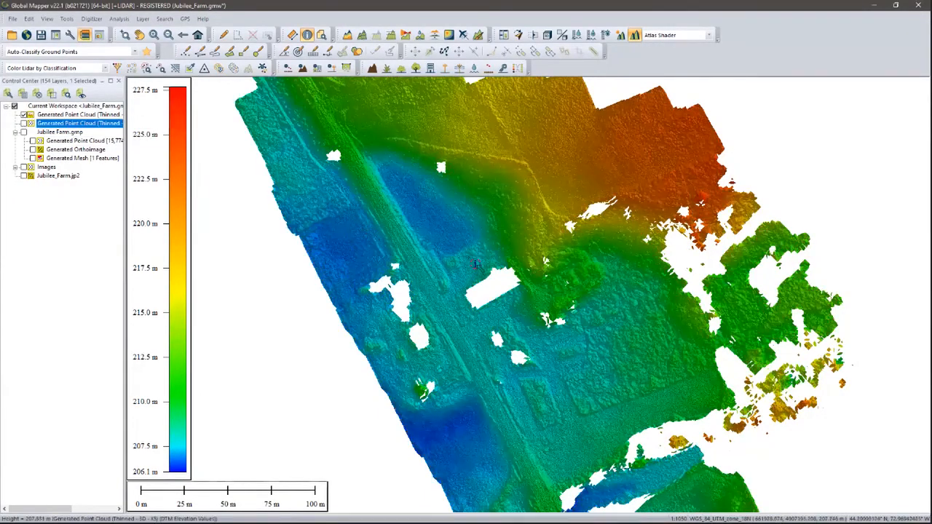
Examine the terrain model around the pond and barn in the 3D Viewer, and close the viewer
{"action": "scroll", "coordinate": [470, 251], "scroll_direction": "up", "scroll_amount": 4}
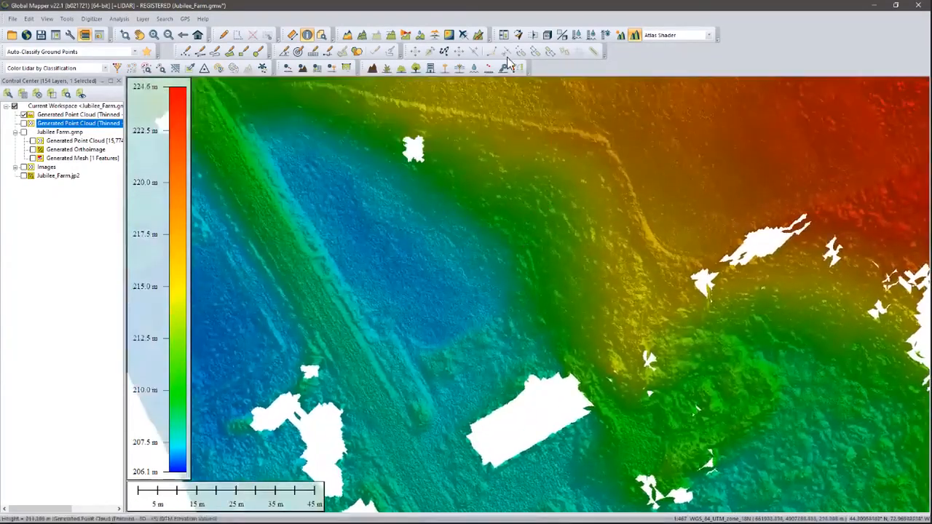
{"action": "left_click", "coordinate": [547, 34]}
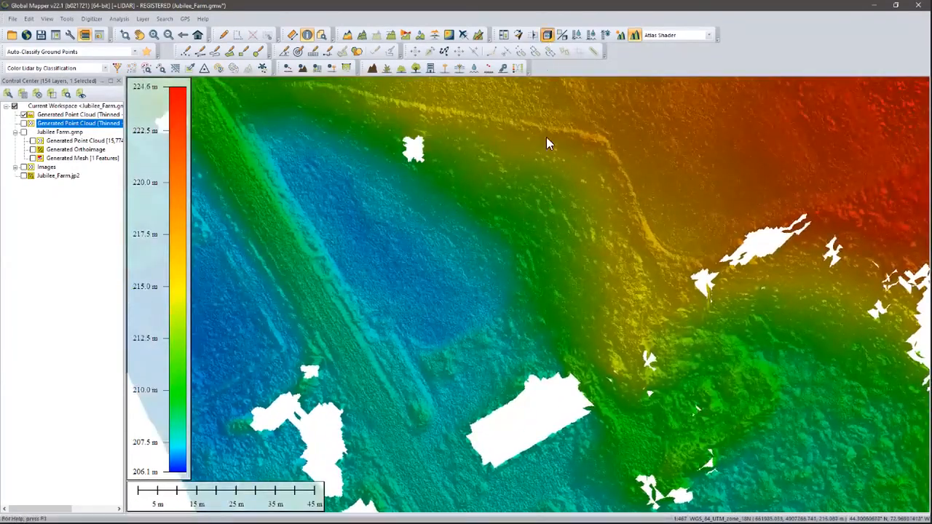
{"action": "left_click_drag", "start_coordinate": [518, 397], "coordinate": [518, 260]}
{"action": "left_click_drag", "start_coordinate": [399, 291], "coordinate": [660, 175]}
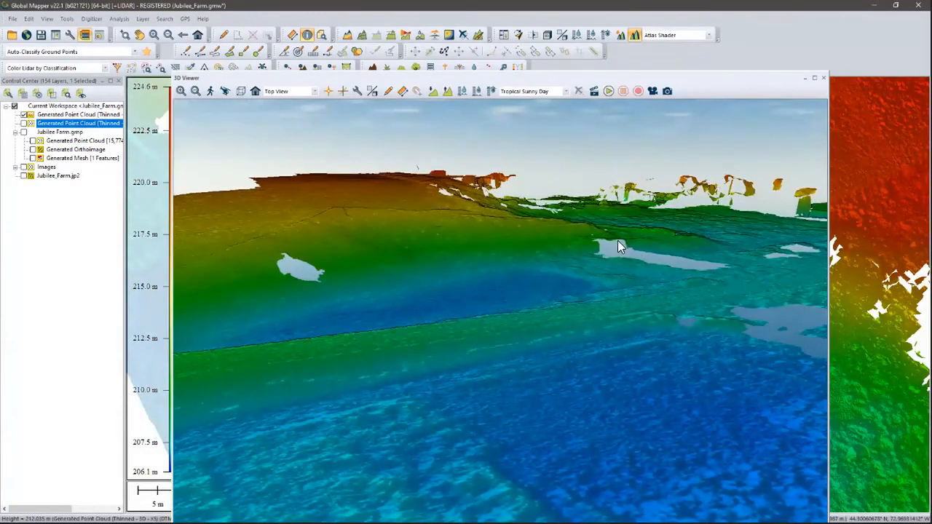
{"action": "left_click", "coordinate": [824, 82]}
Set the hill shading's vertical exaggeration to 10 and view the terrain around the pond
{"action": "left_click", "coordinate": [621, 35]}
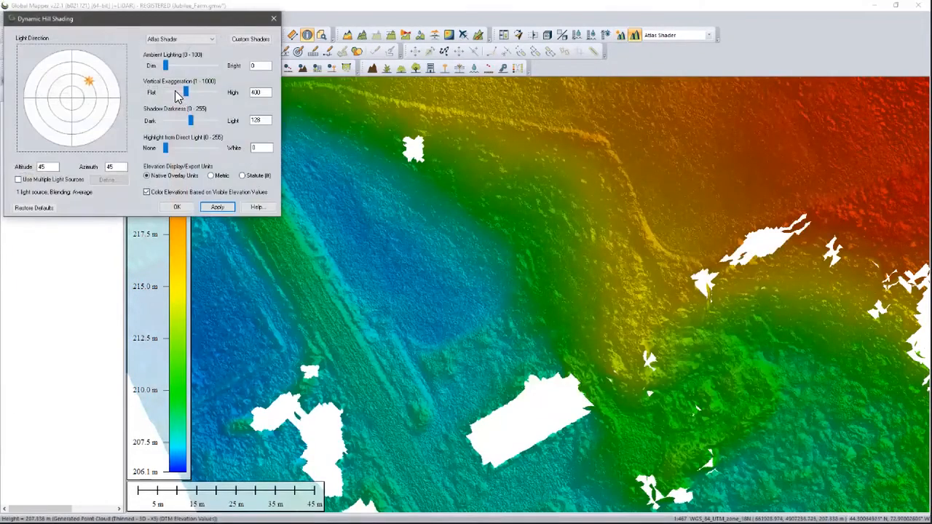
{"action": "double_click", "coordinate": [267, 93]}
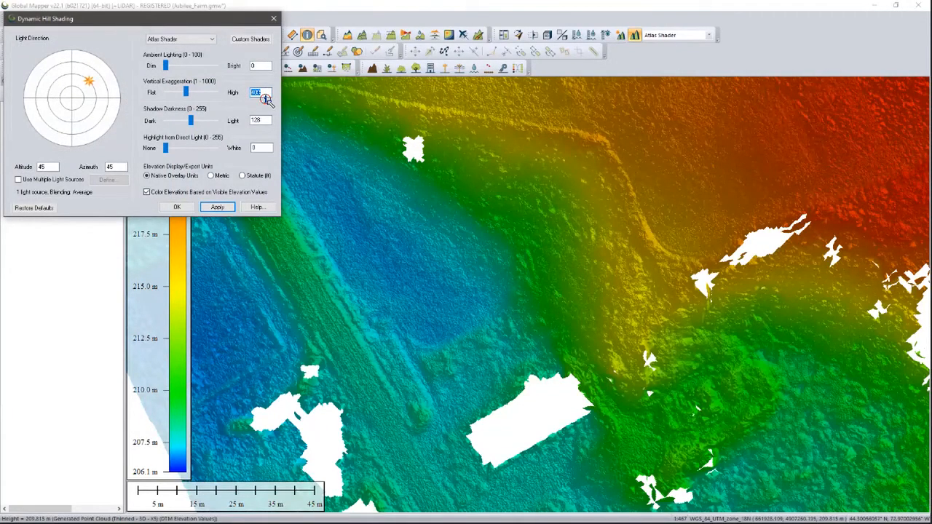
{"action": "type", "text": "10"}
{"action": "left_click", "coordinate": [218, 207]}
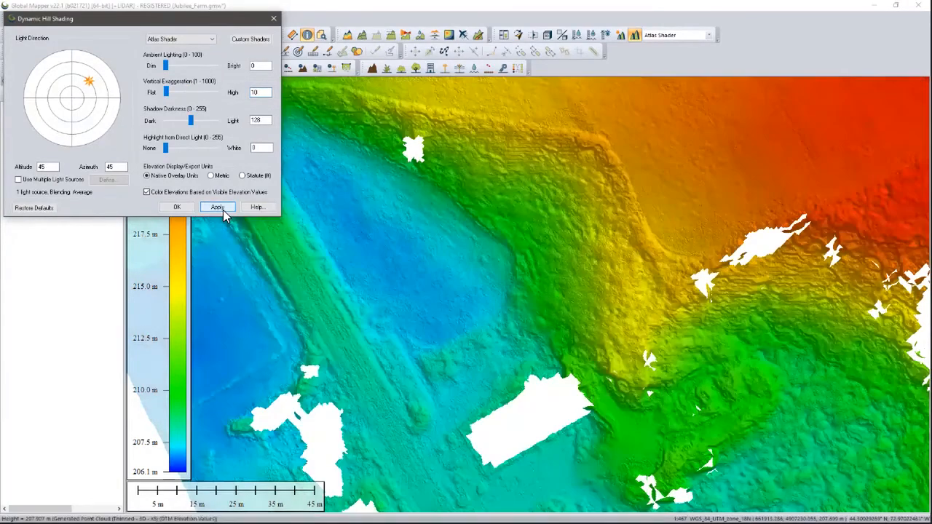
{"action": "left_click", "coordinate": [177, 208]}
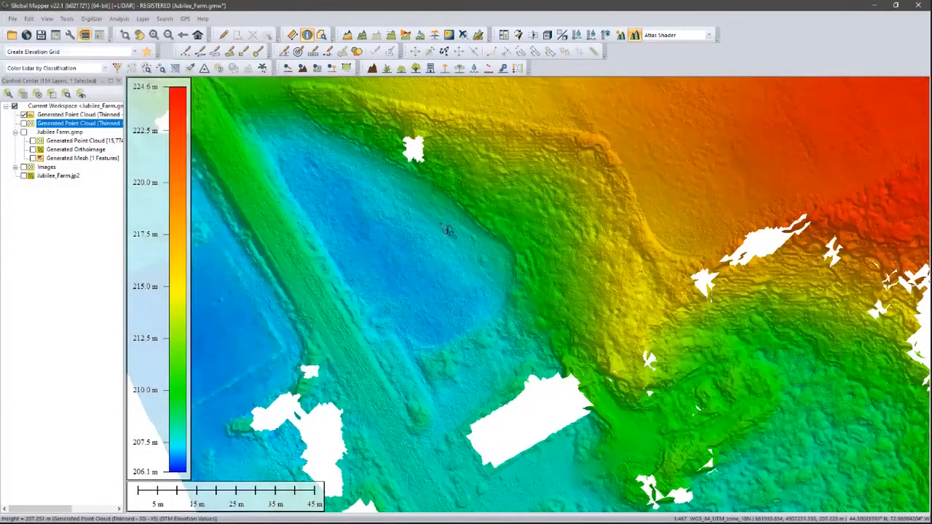
{"action": "middle_click_drag", "start_coordinate": [454, 254], "coordinate": [489, 314]}
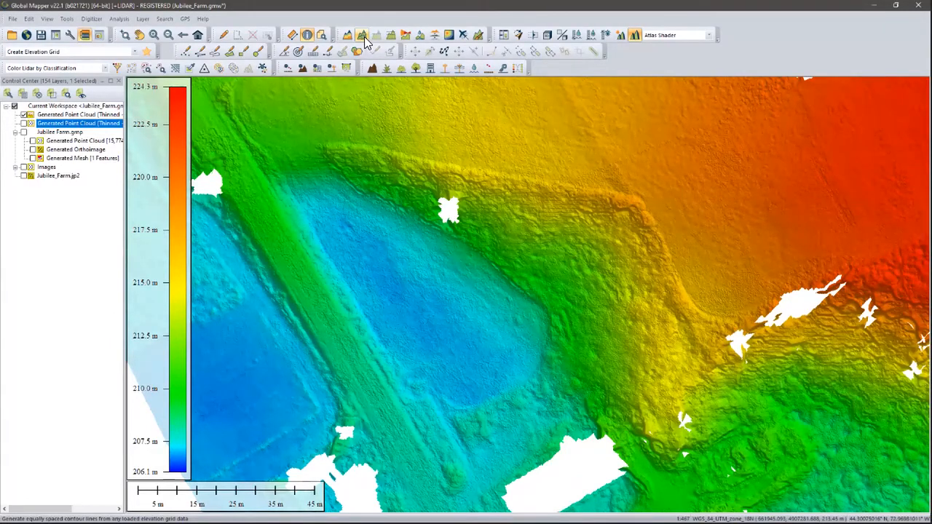
{"action": "left_click", "coordinate": [364, 37]}
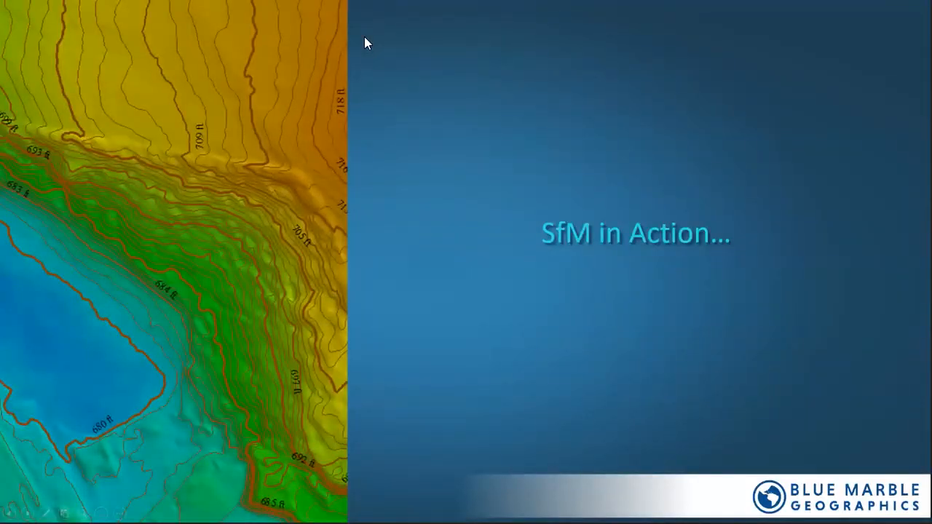
{"action": "key", "text": "Right"}
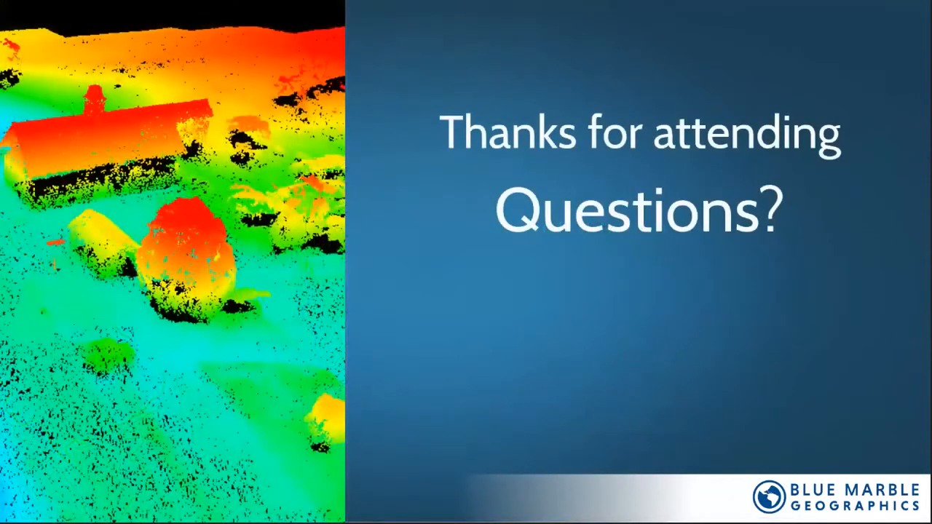